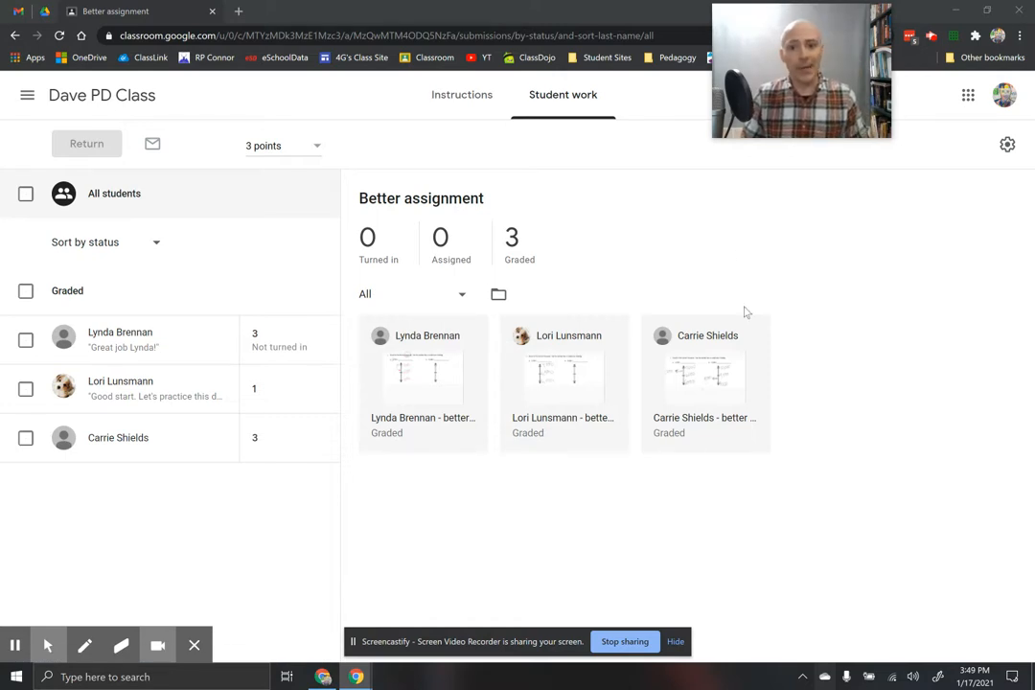
# - Examine the expanded rubric levels on the first student's Better assignment submission and close the submission
pyautogui.click(451, 393)
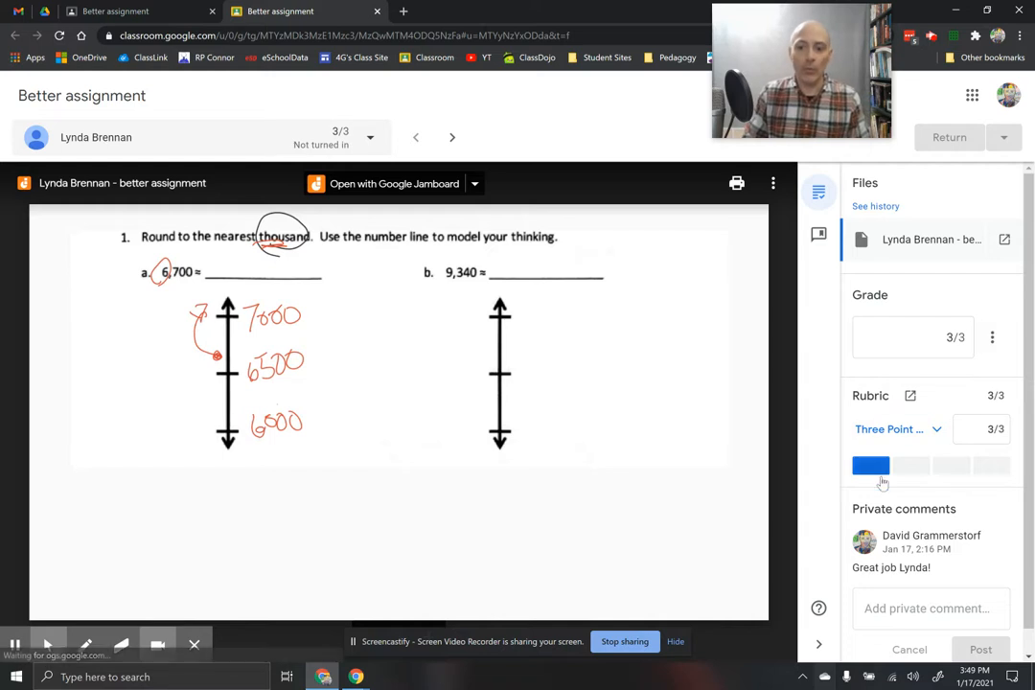
pyautogui.click(928, 430)
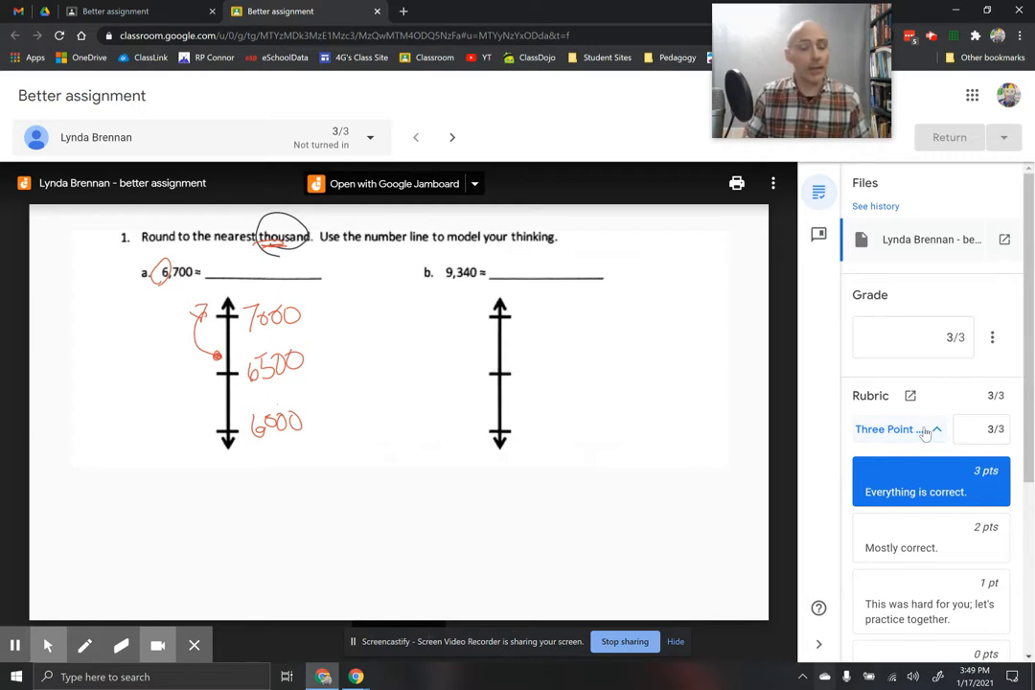
pyautogui.scroll(-2, 925, 433)
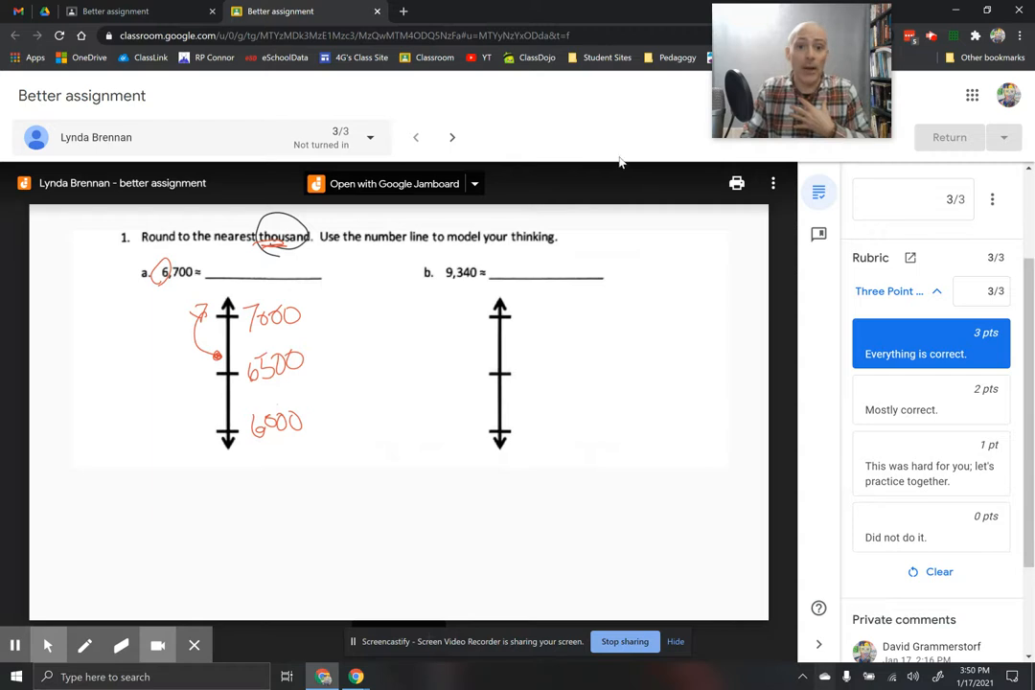
pyautogui.click(378, 12)
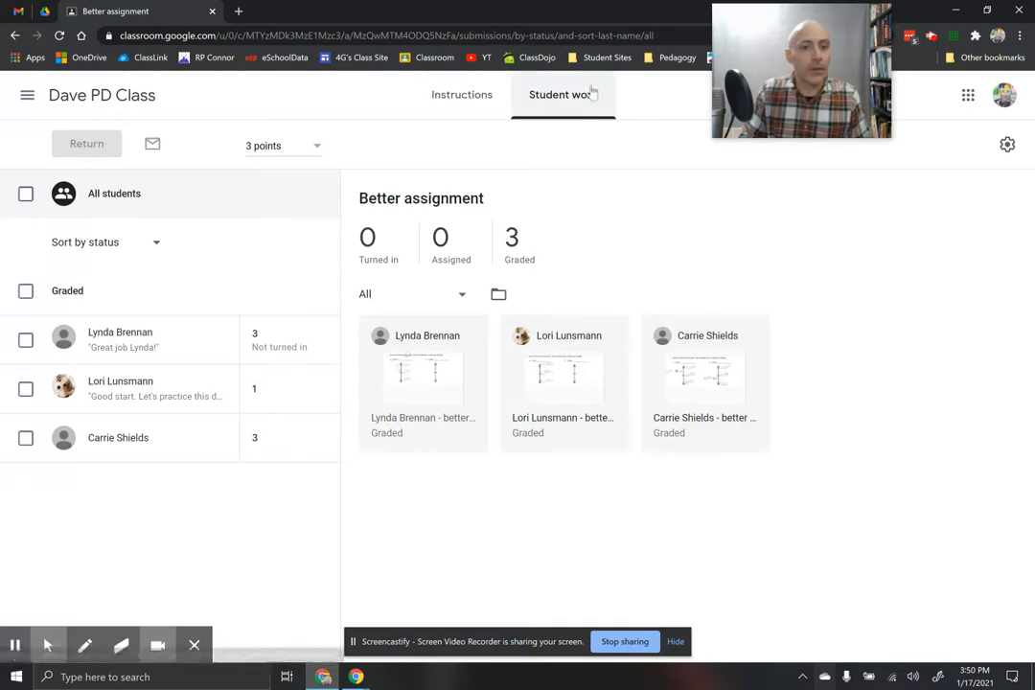
# - Show the list of work to review, filtered to the PD class
pyautogui.click(27, 95)
pyautogui.click(67, 224)
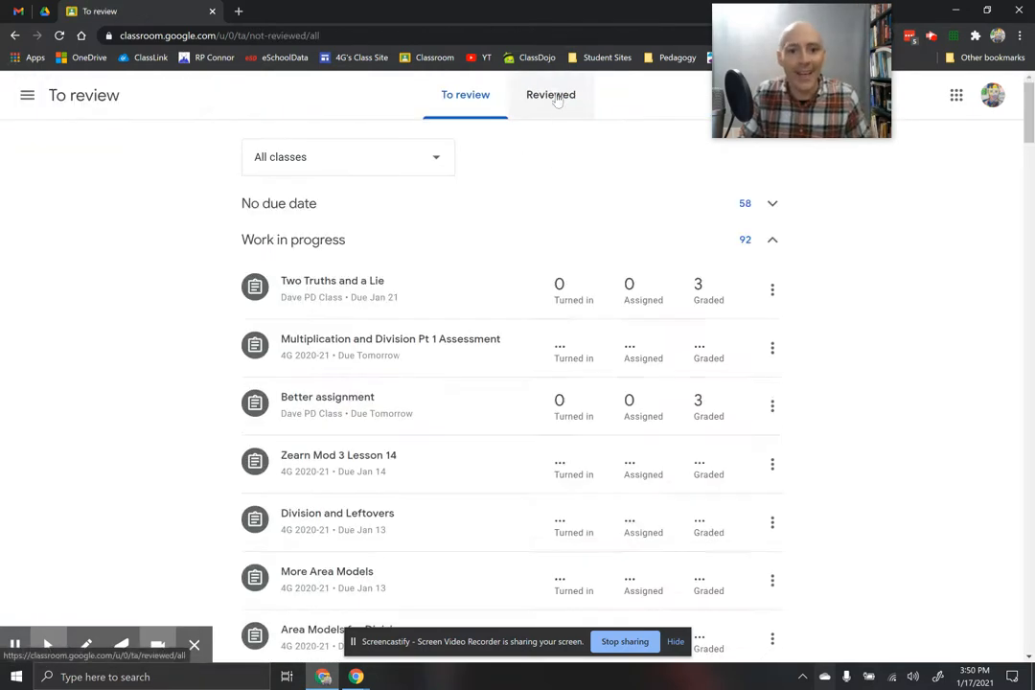
pyautogui.click(416, 159)
pyautogui.click(404, 205)
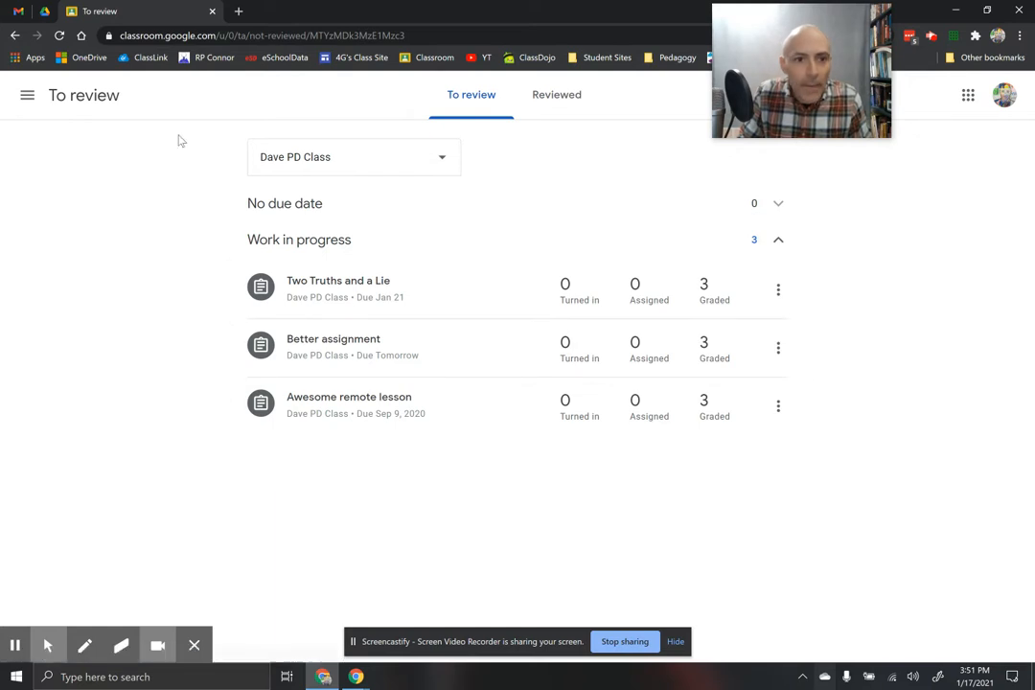
# - Display the PD class's gradebook
pyautogui.click(27, 94)
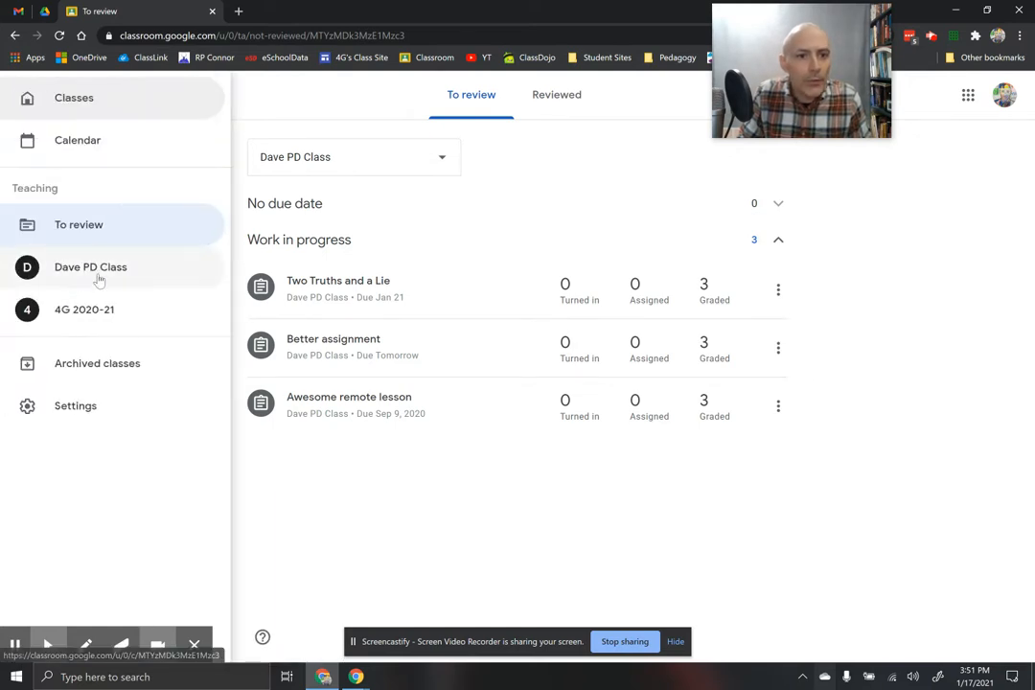
pyautogui.click(90, 267)
pyautogui.click(631, 95)
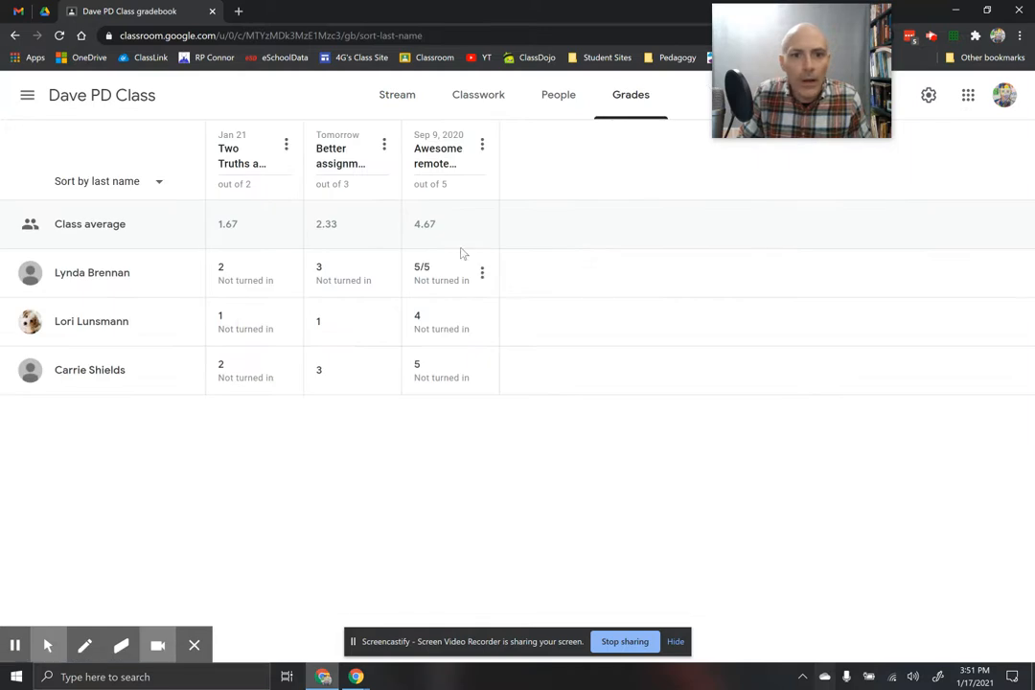
# - Examine the expanded rubric levels on the first student's Two Truths and a Lie submission and close the submission
pyautogui.click(247, 164)
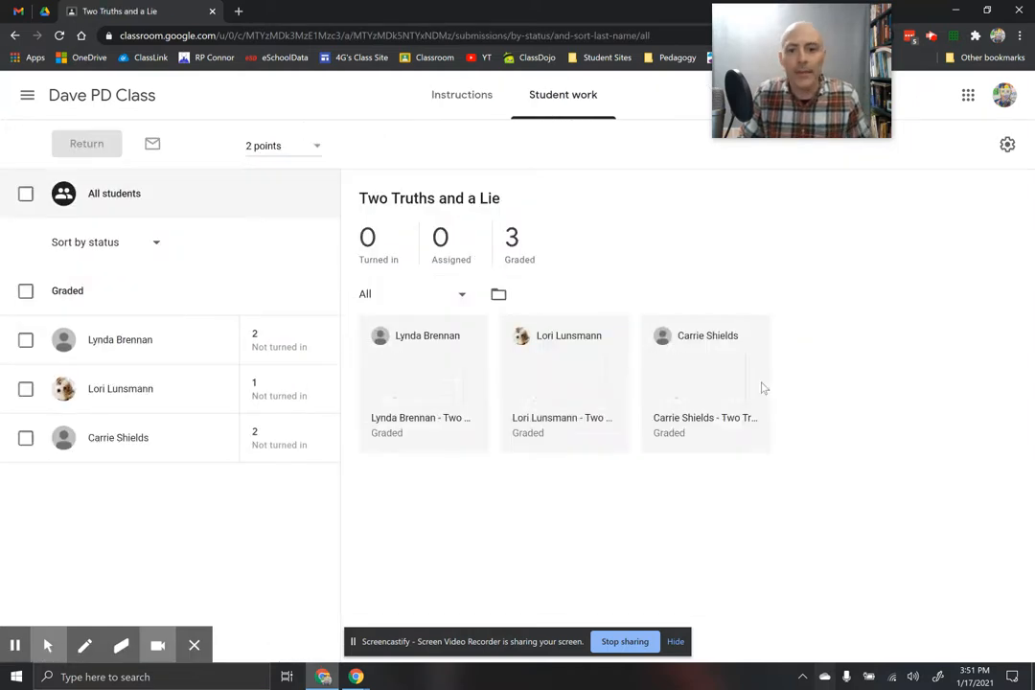
pyautogui.click(451, 367)
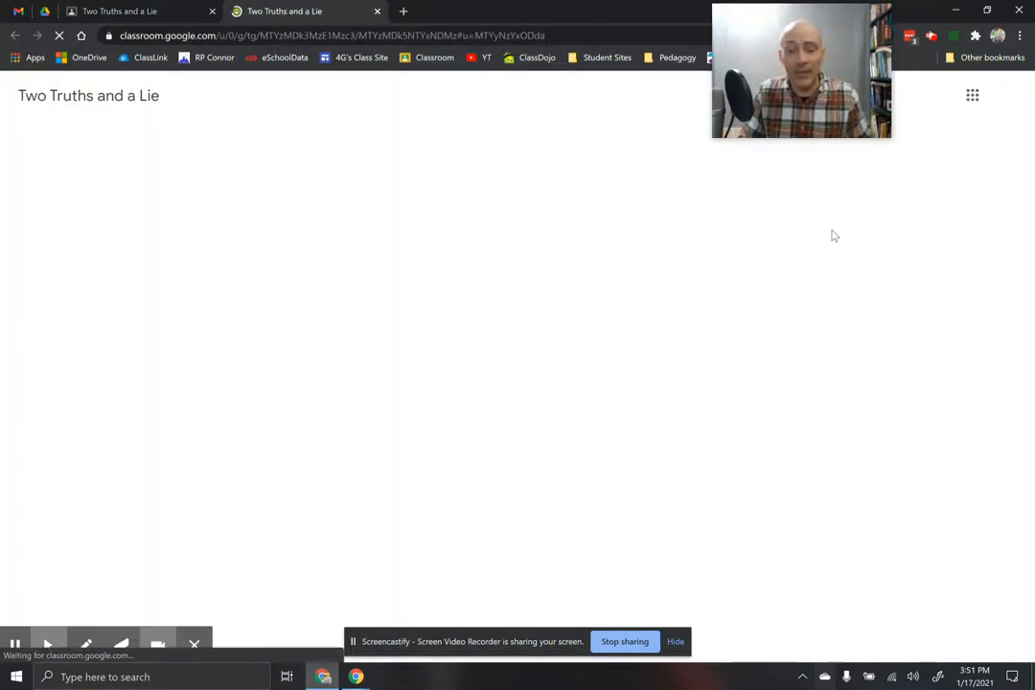
pyautogui.click(937, 433)
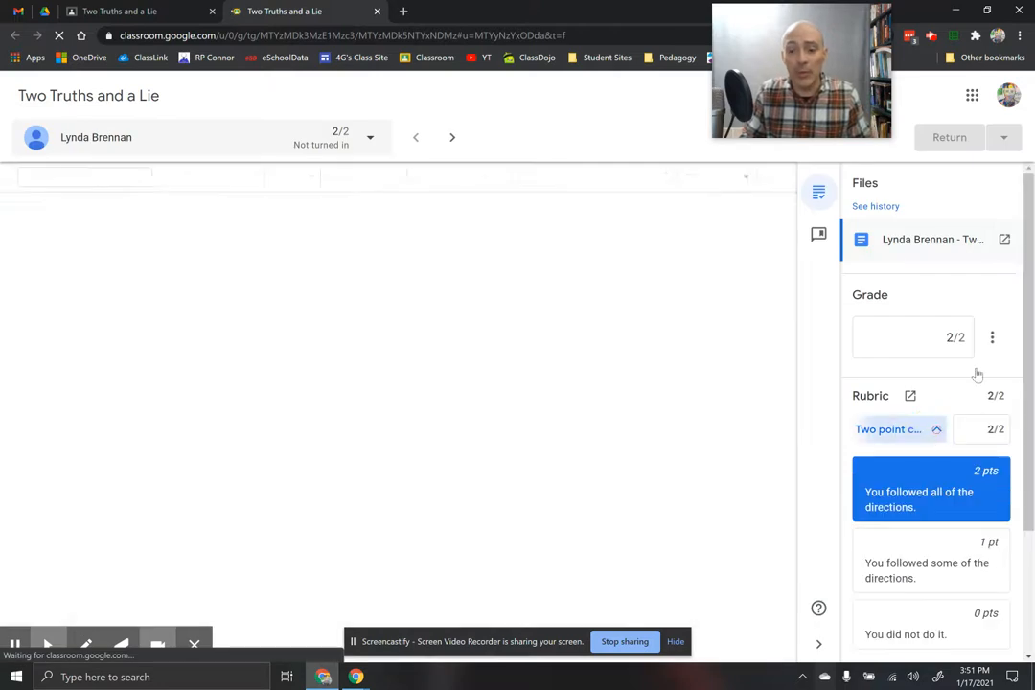
pyautogui.scroll(-2, 1017, 249)
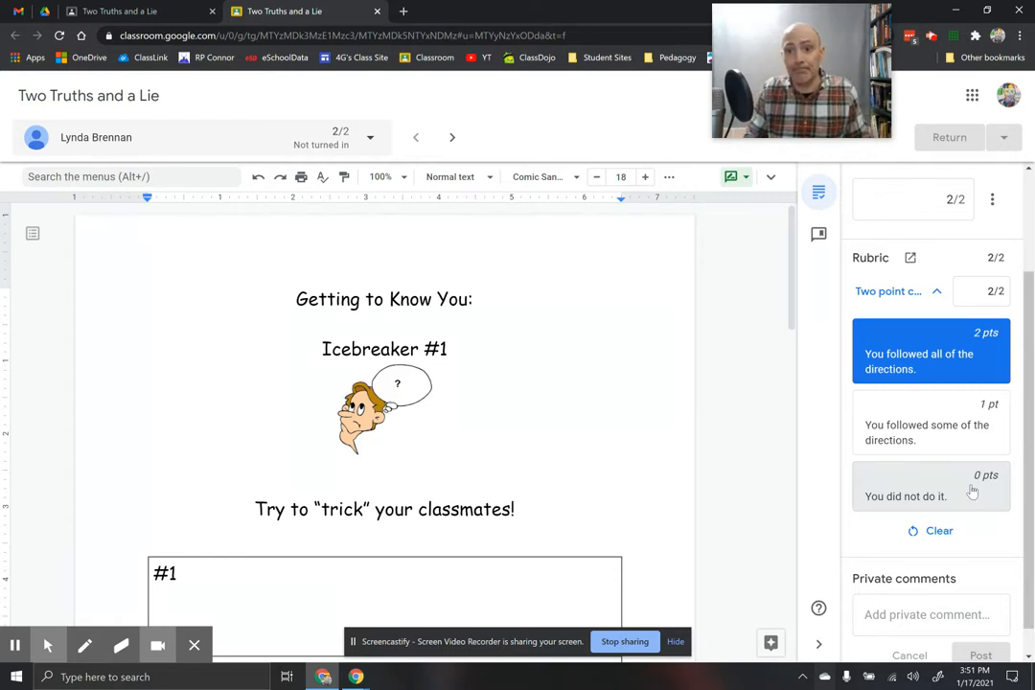
pyautogui.click(377, 13)
# - Start a new assignment in the PD class's classwork and title it "Rubric Test"
pyautogui.click(27, 96)
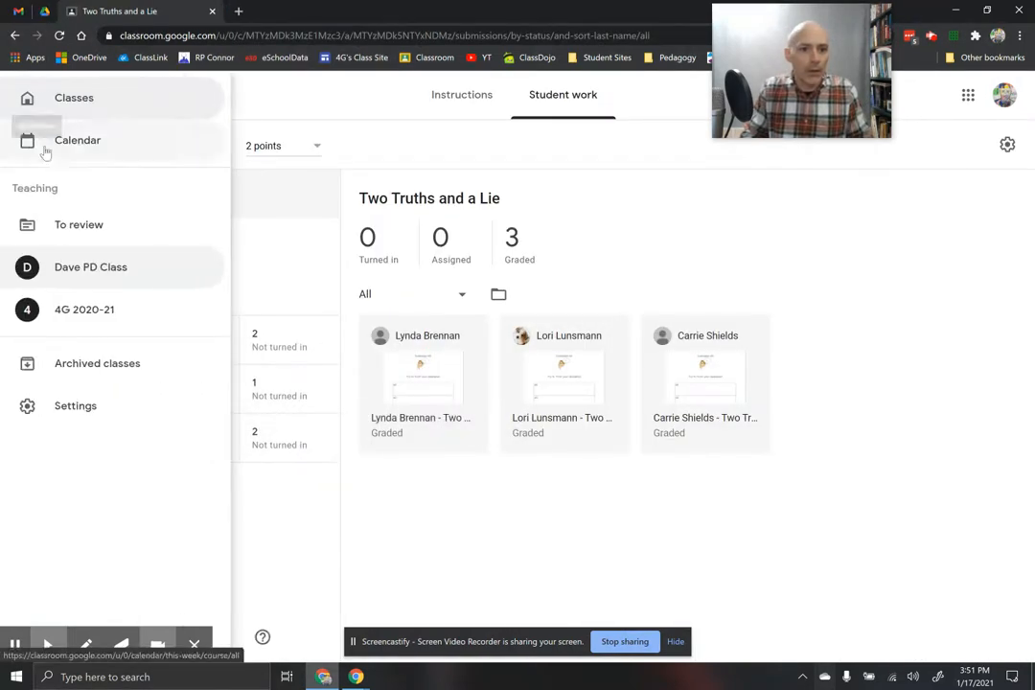
pyautogui.click(114, 274)
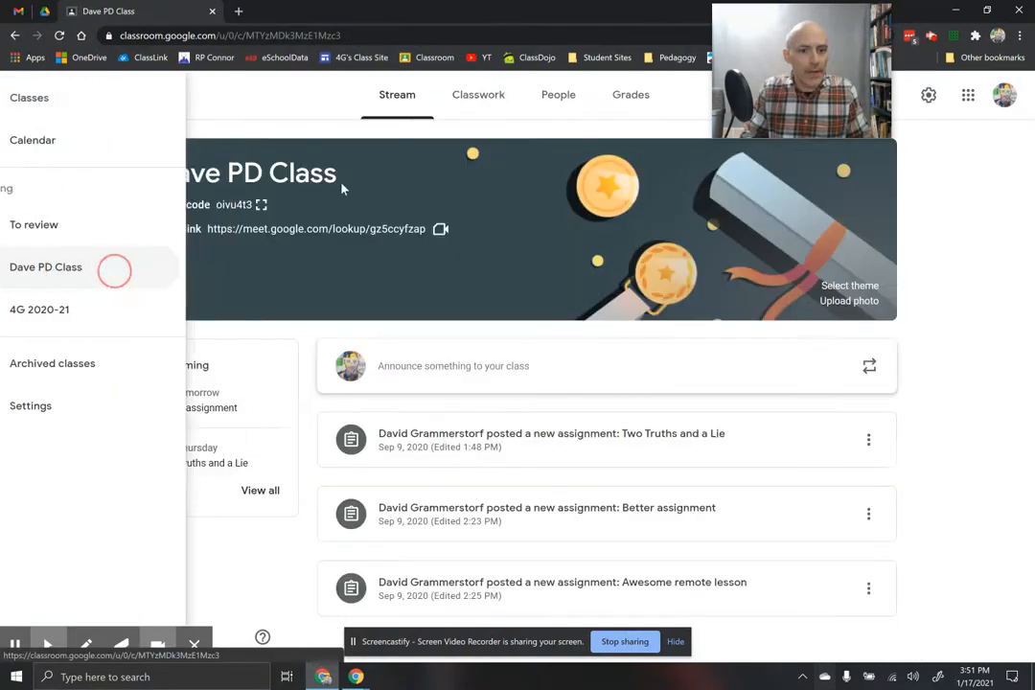
pyautogui.click(478, 94)
pyautogui.click(272, 161)
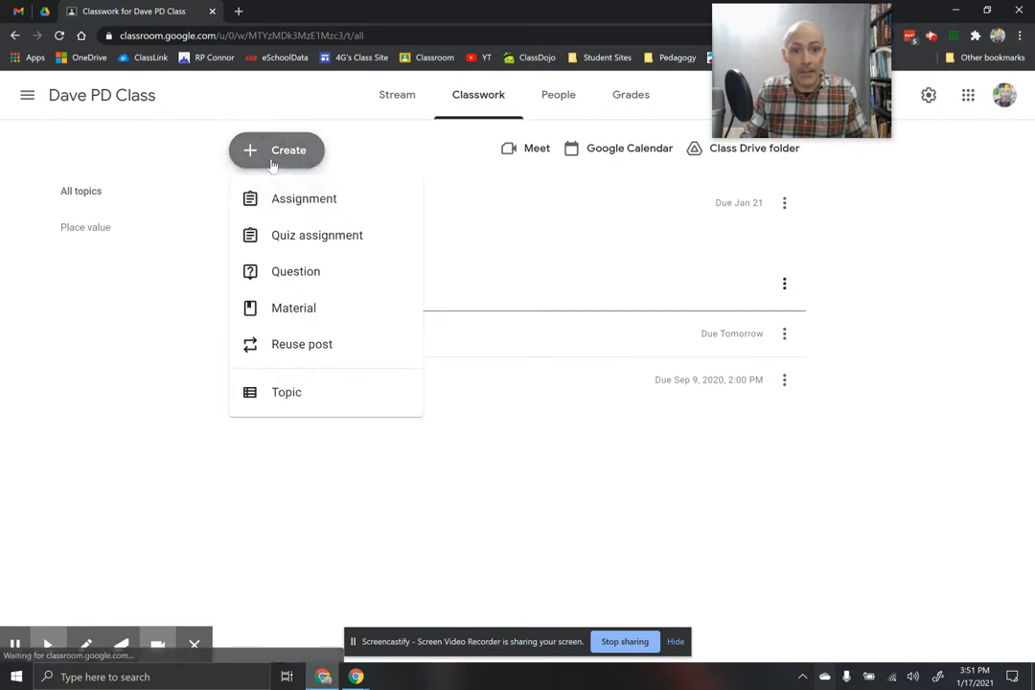
pyautogui.click(294, 201)
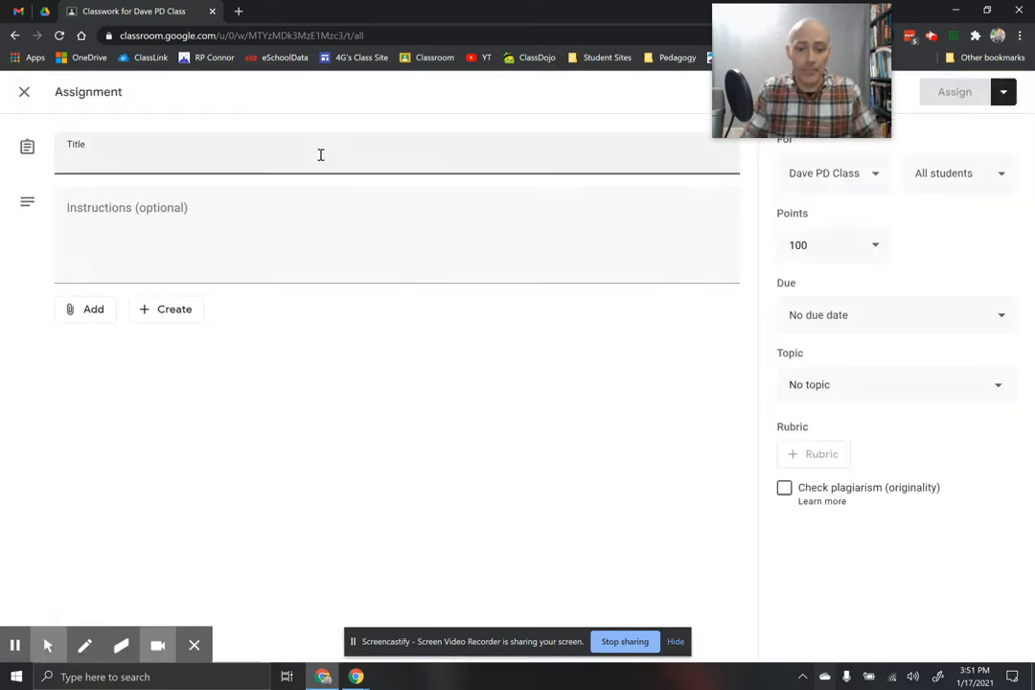
pyautogui.write('Rubric Test')
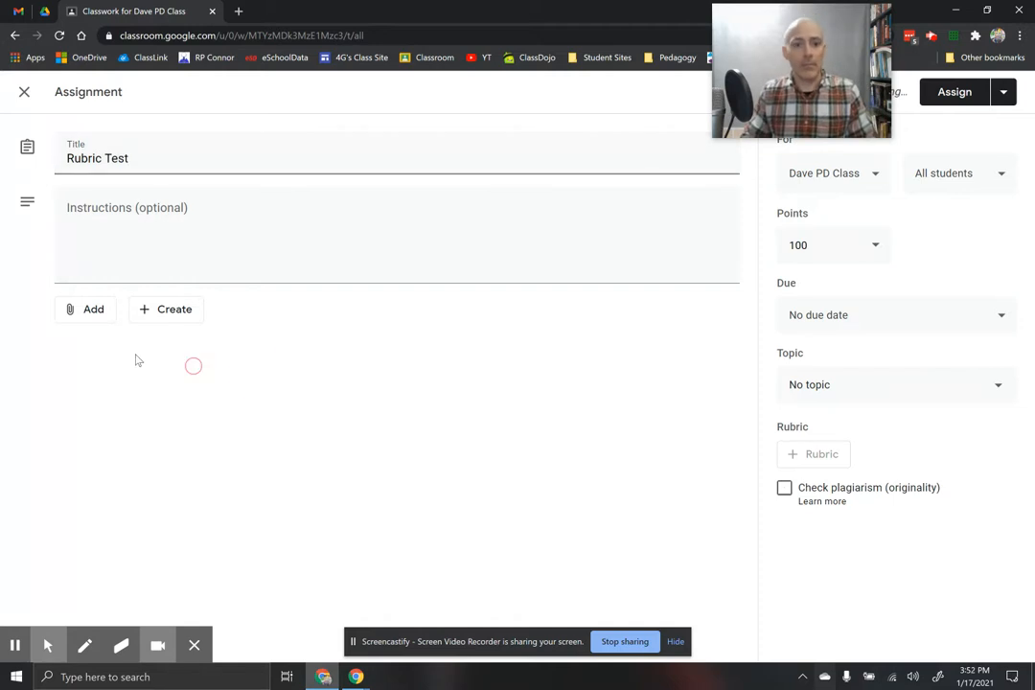
# - Attach the Google Docs file 2_CheckForUnderstanding from My Drive and make a copy for each student
pyautogui.click(86, 309)
pyautogui.click(138, 340)
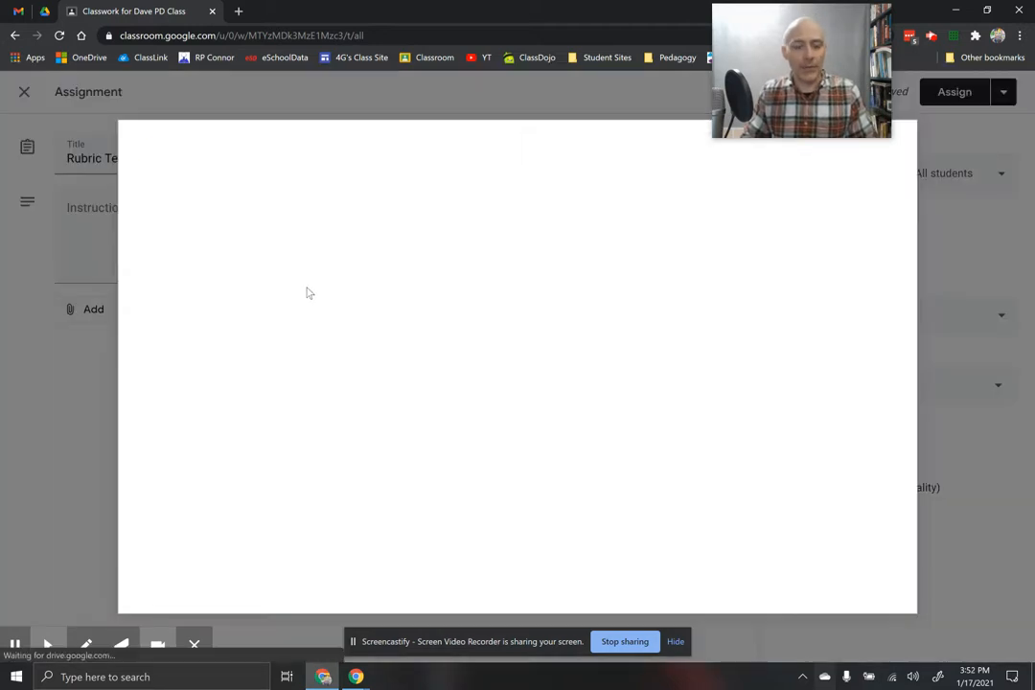
pyautogui.click(291, 200)
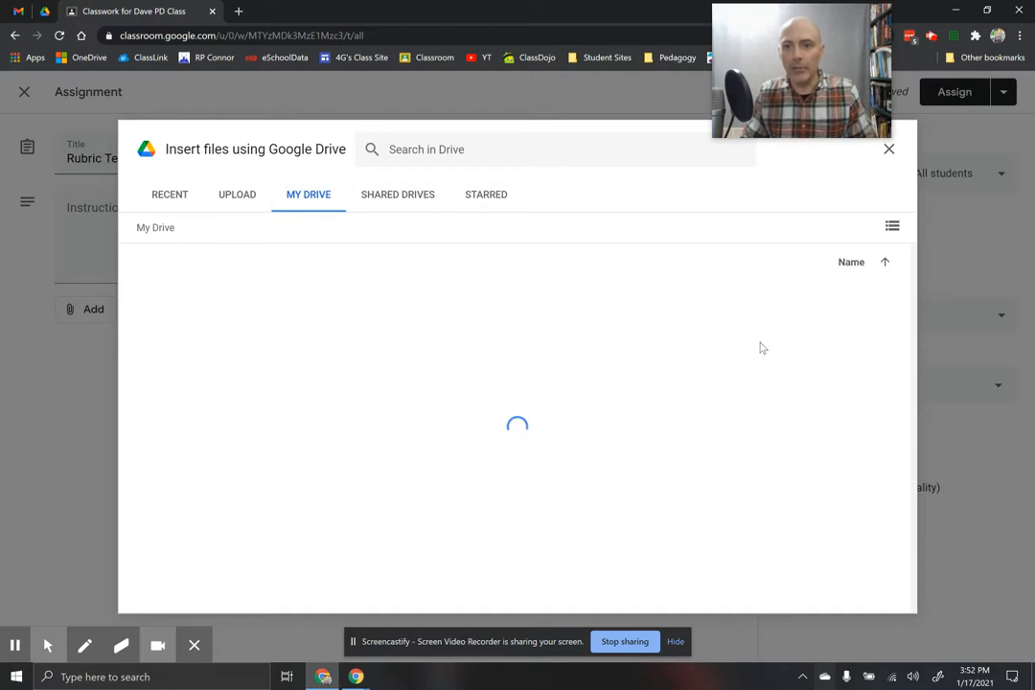
pyautogui.click(700, 488)
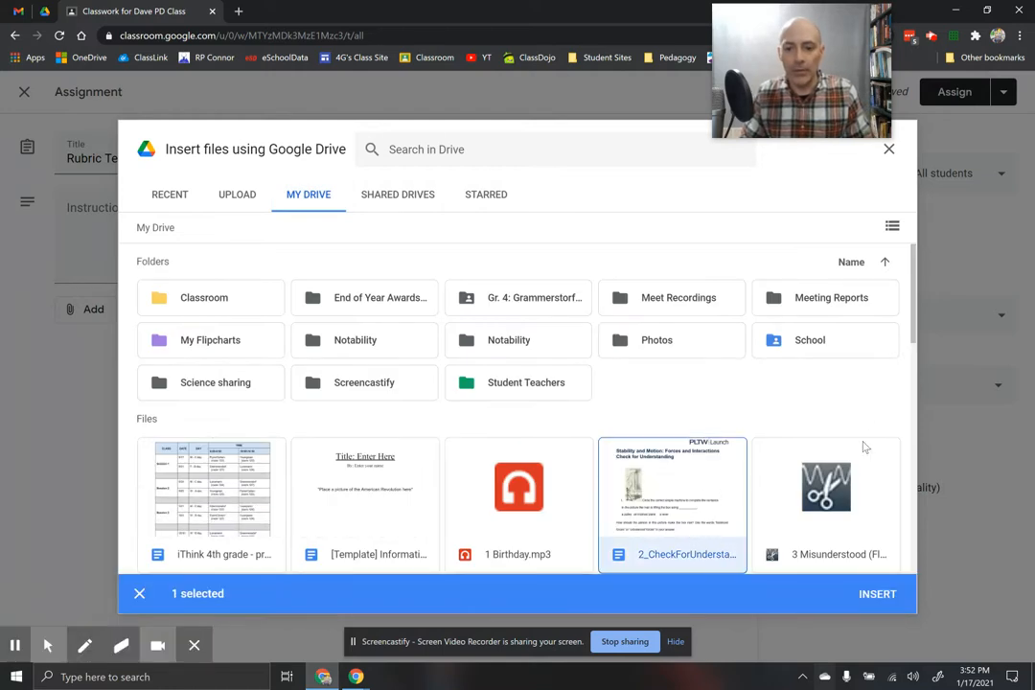
pyautogui.click(874, 592)
pyautogui.click(640, 364)
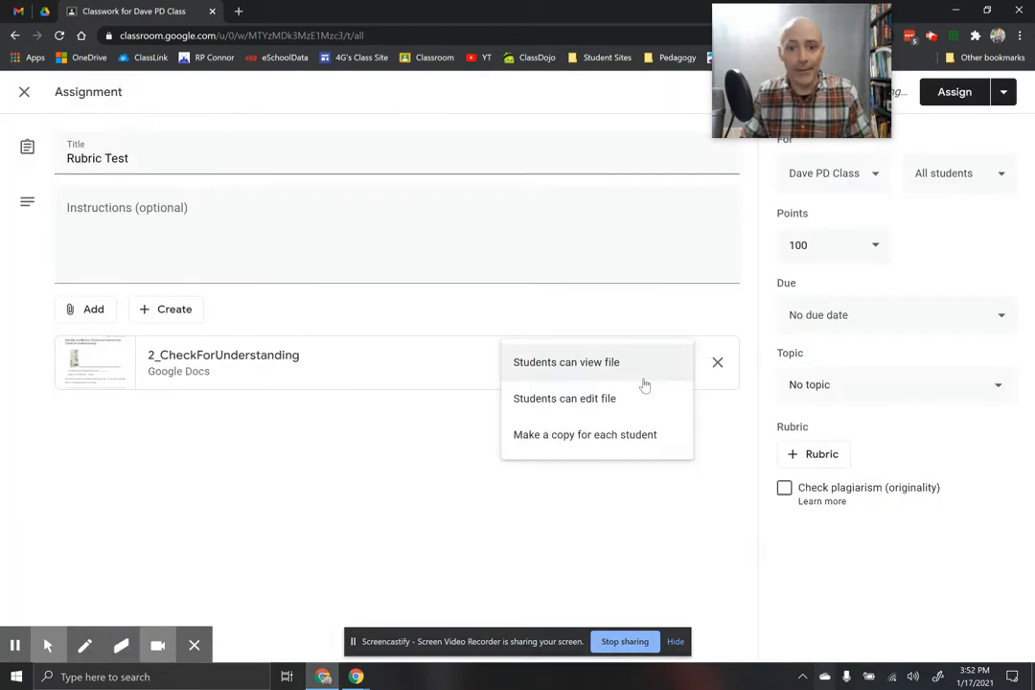
pyautogui.click(644, 438)
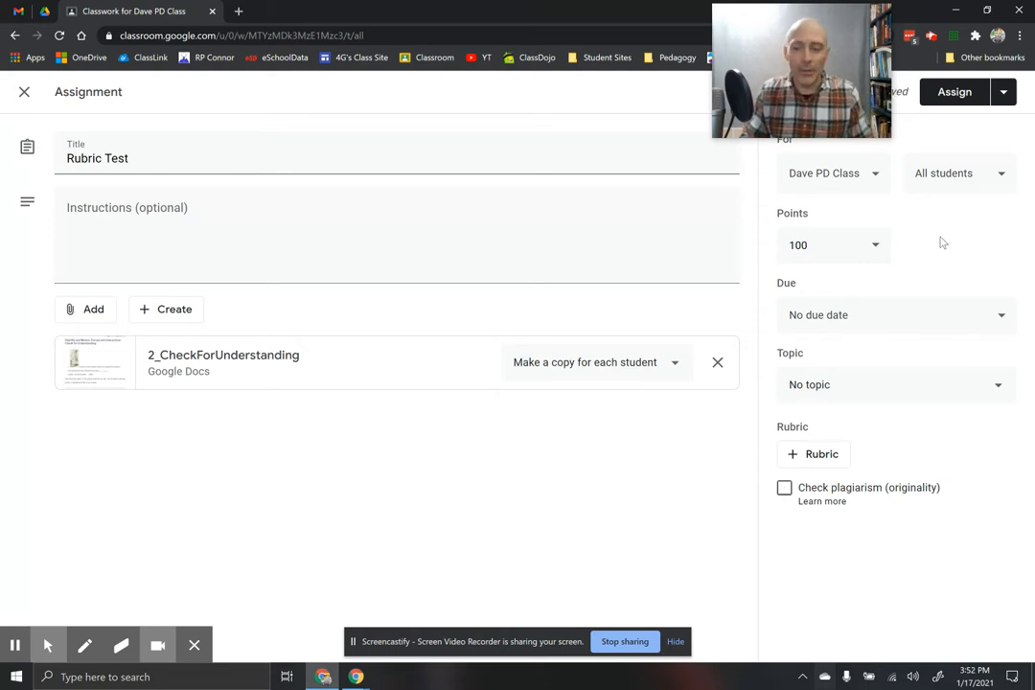
# - Set the assignment's points to 3
pyautogui.click(841, 247)
pyautogui.doubleClick(791, 245)
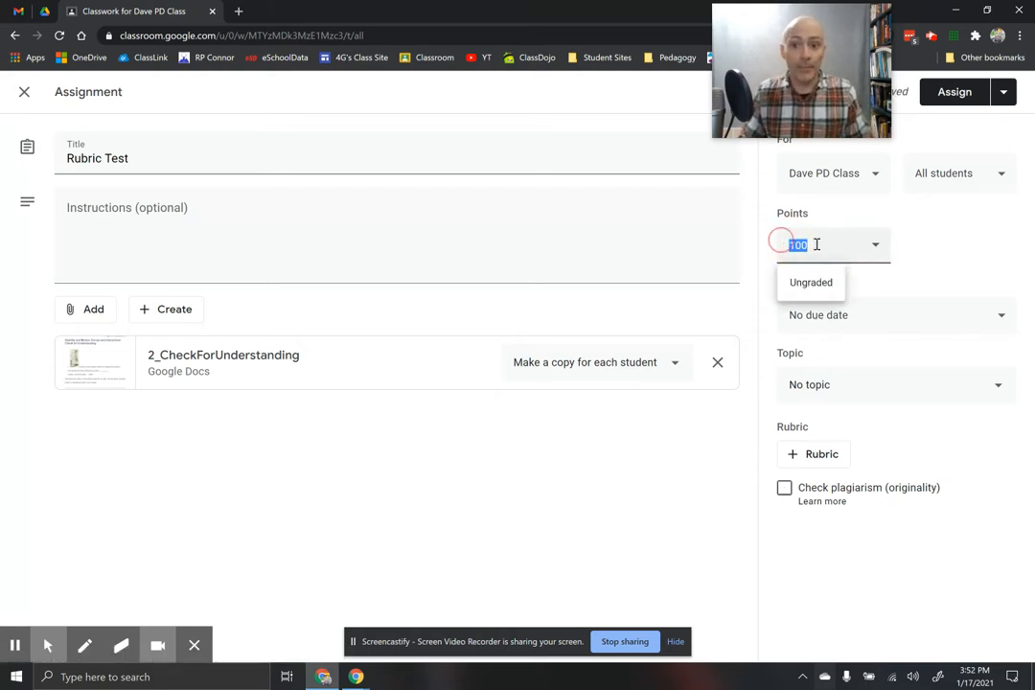
pyautogui.write('3')
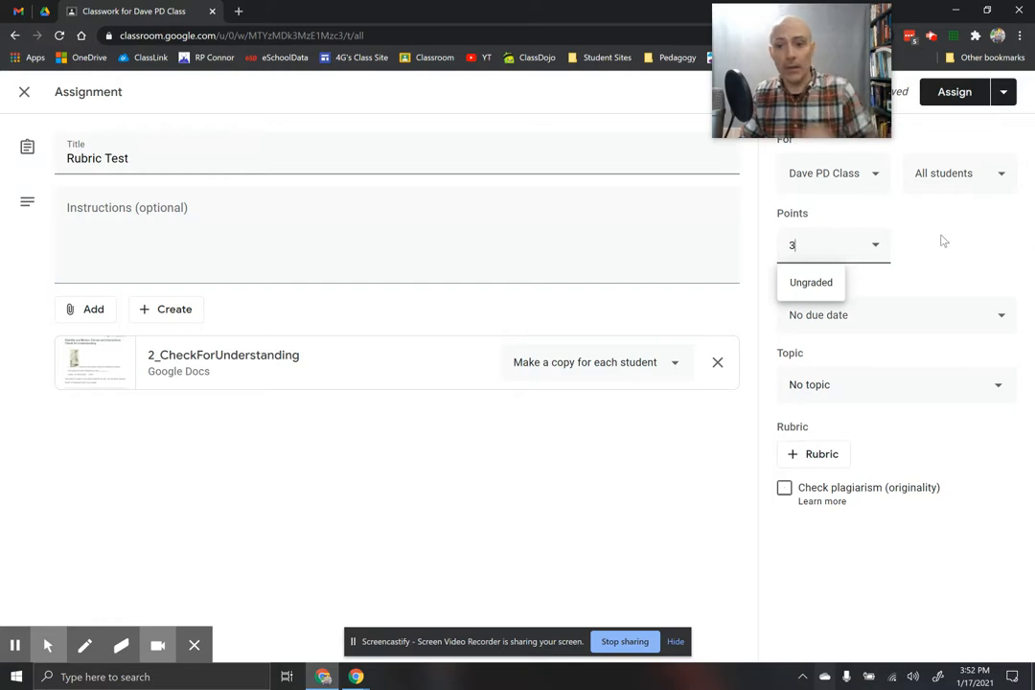
pyautogui.click(943, 242)
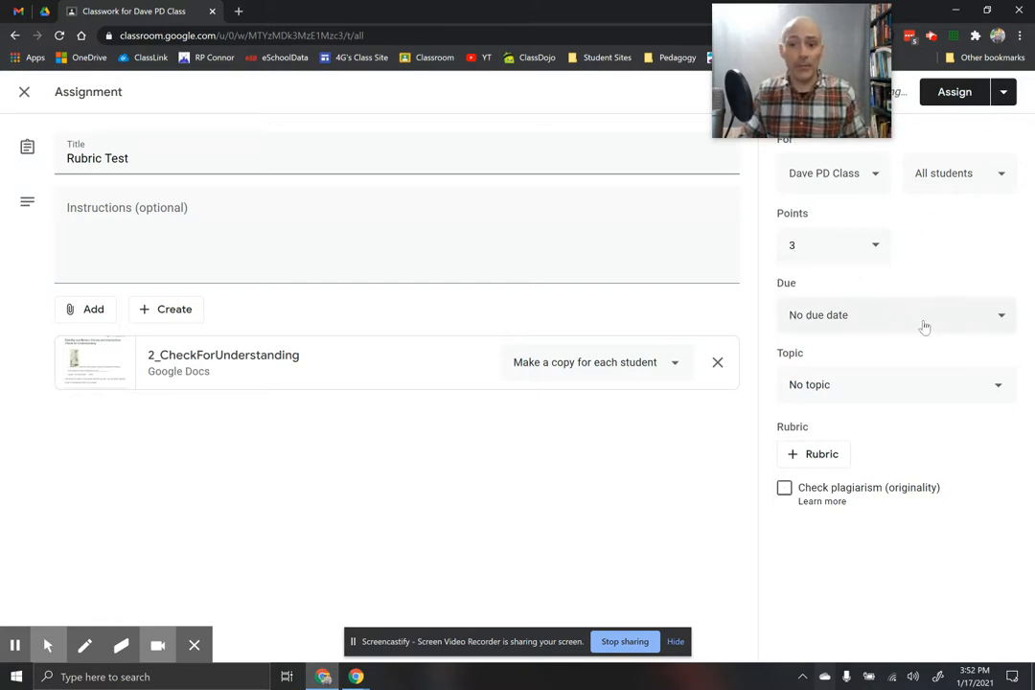
# - Reuse the Awesome remote lesson rubric for the assignment and delete it again
pyautogui.click(802, 457)
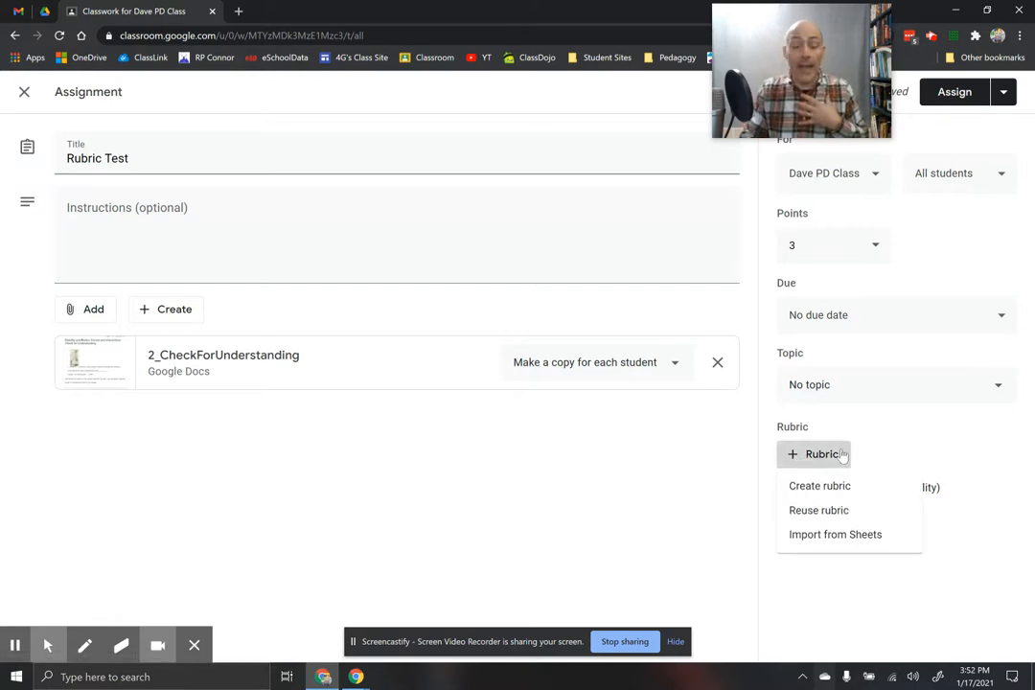
pyautogui.click(820, 511)
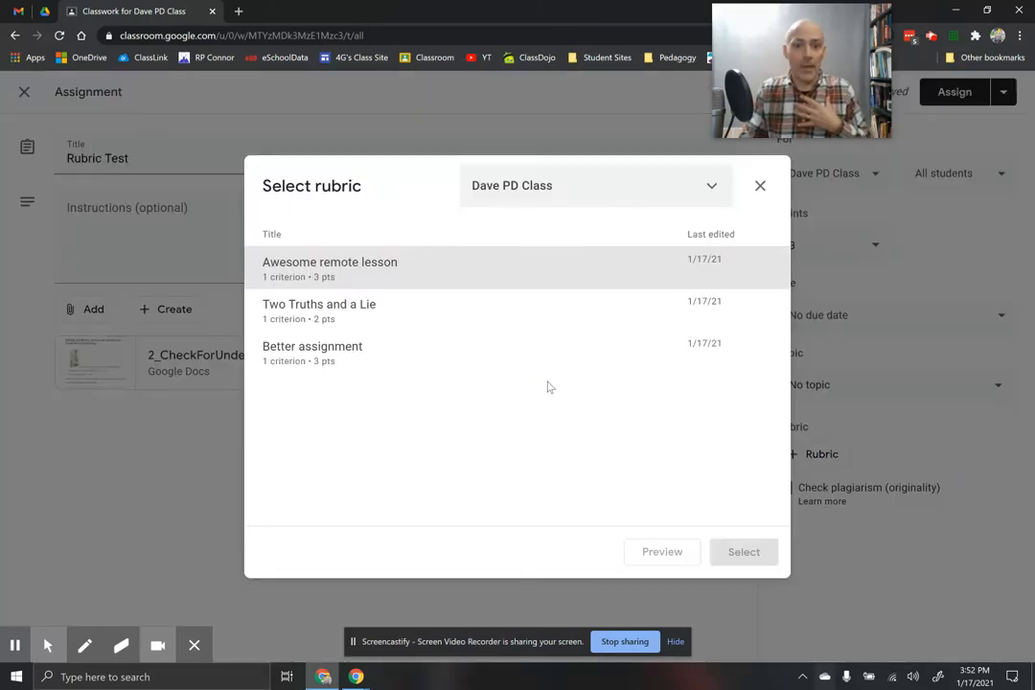
pyautogui.click(338, 277)
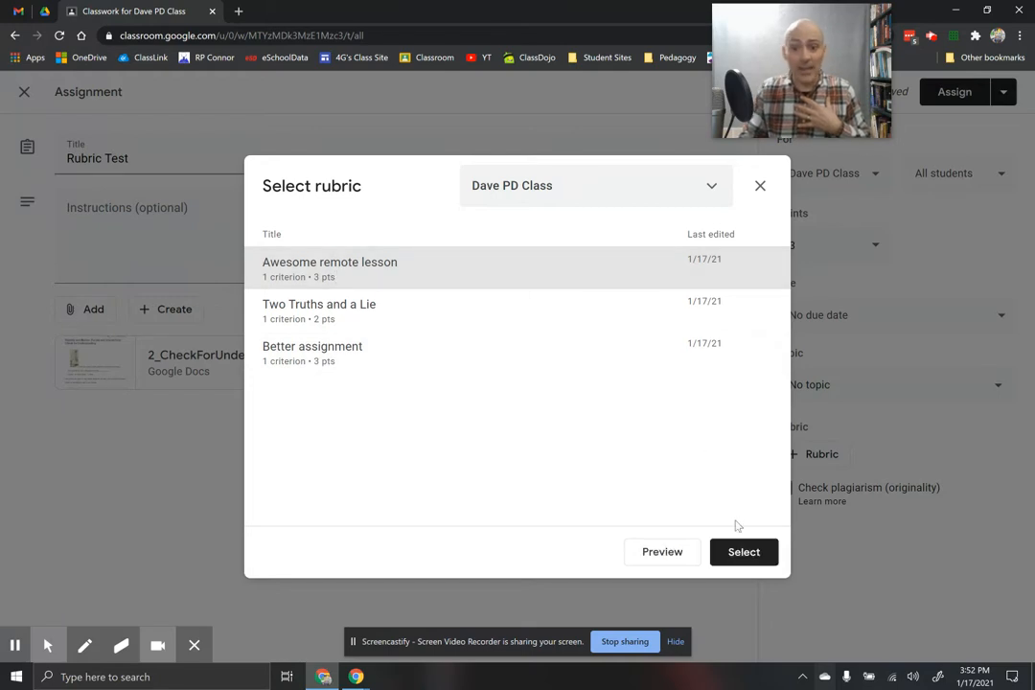
pyautogui.click(746, 554)
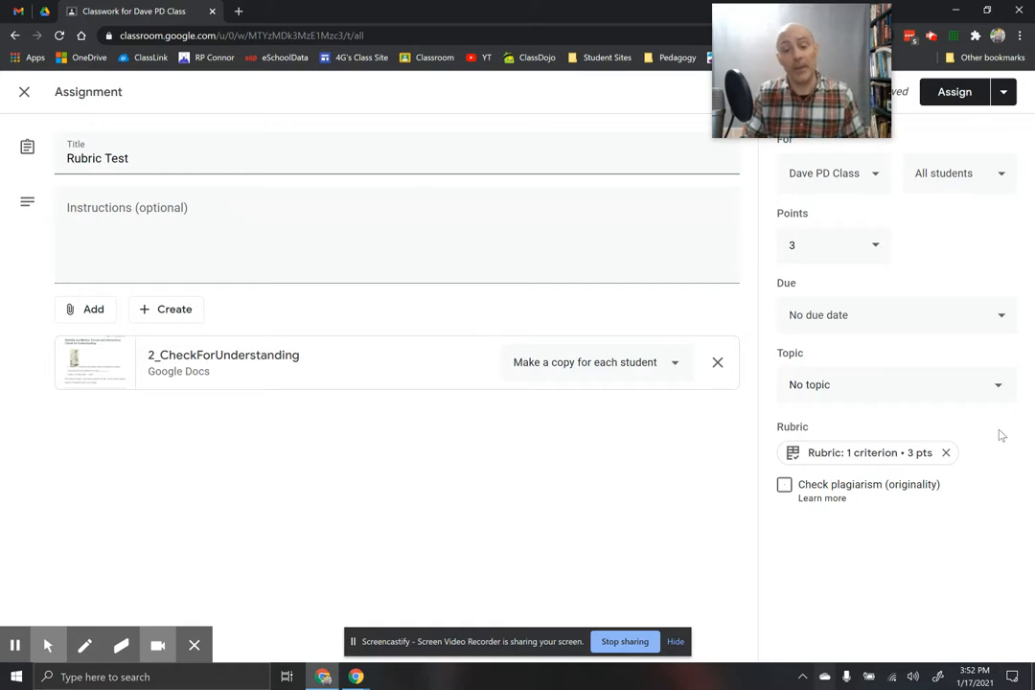
pyautogui.click(944, 457)
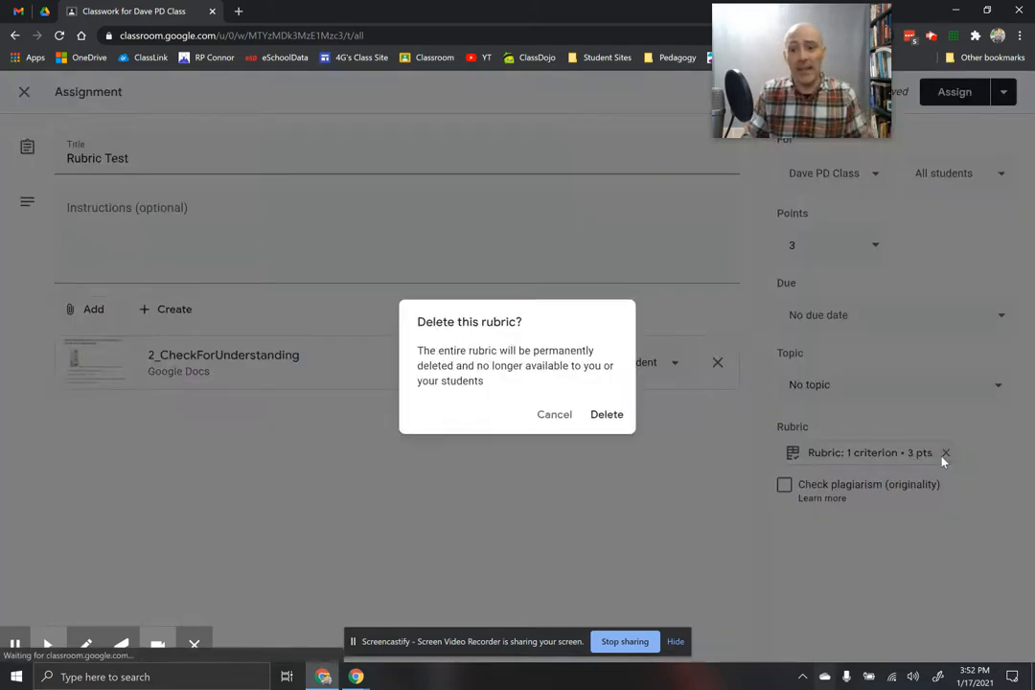
pyautogui.click(616, 416)
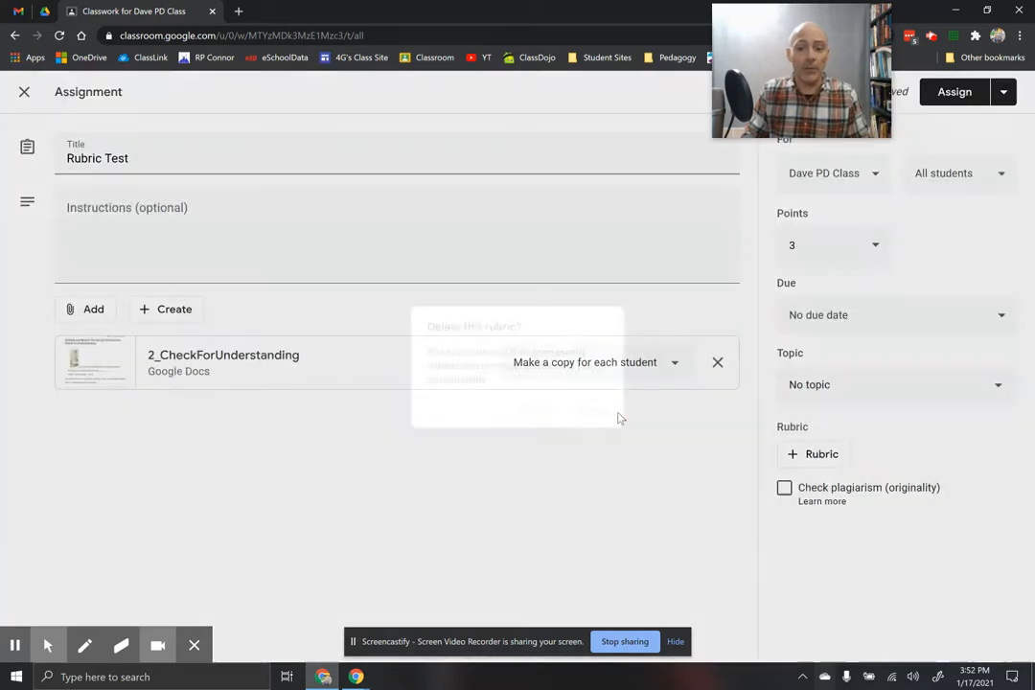
# - Create a new rubric for the assignment and title its first criterion "Three Point Rubric"
pyautogui.click(818, 458)
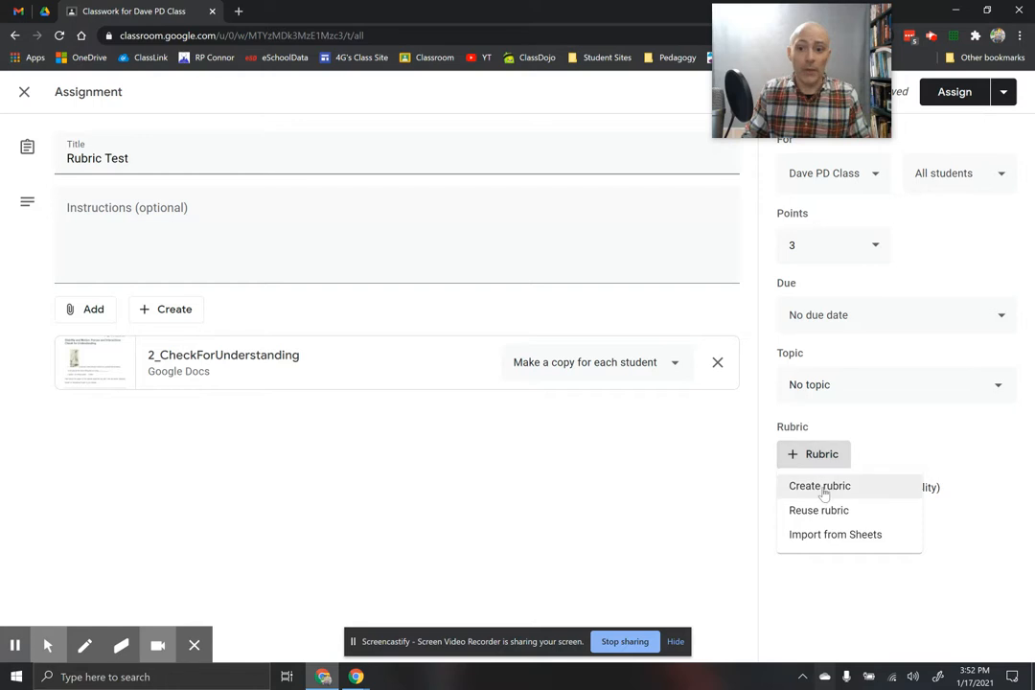
pyautogui.click(822, 489)
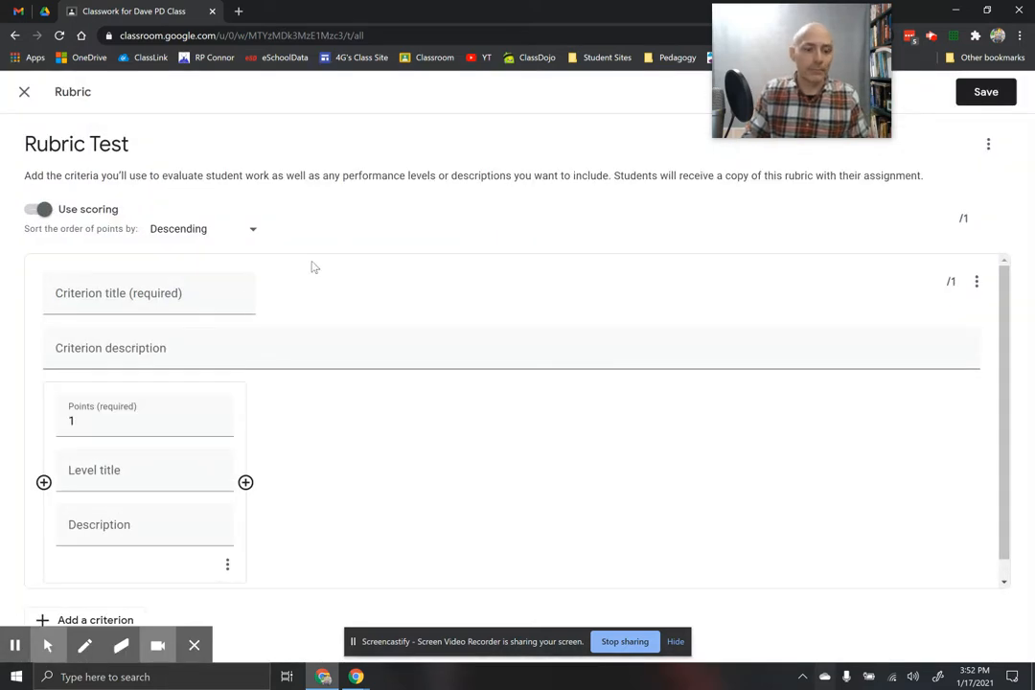
pyautogui.click(123, 293)
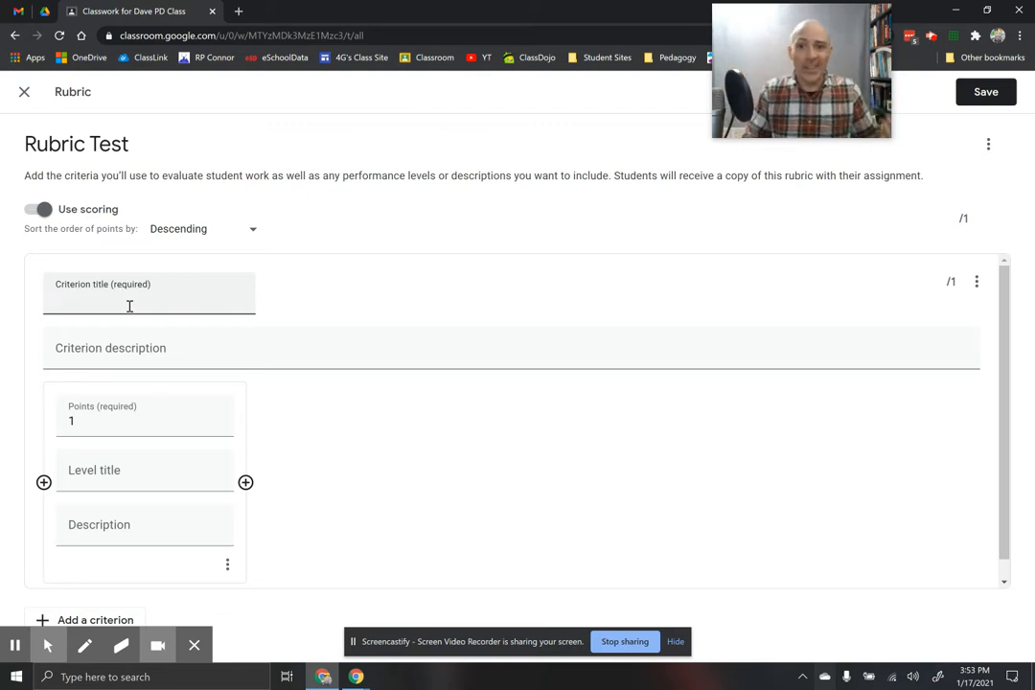
pyautogui.write('Three Point Rubric')
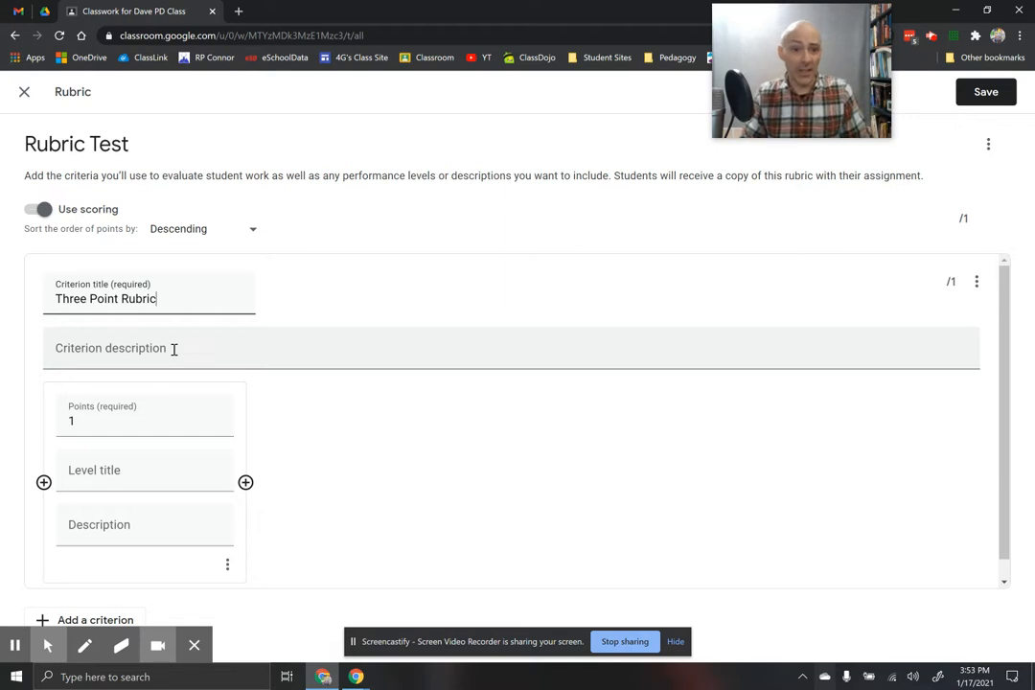
# - Add three more performance levels to the Three Point Rubric criterion
pyautogui.click(165, 416)
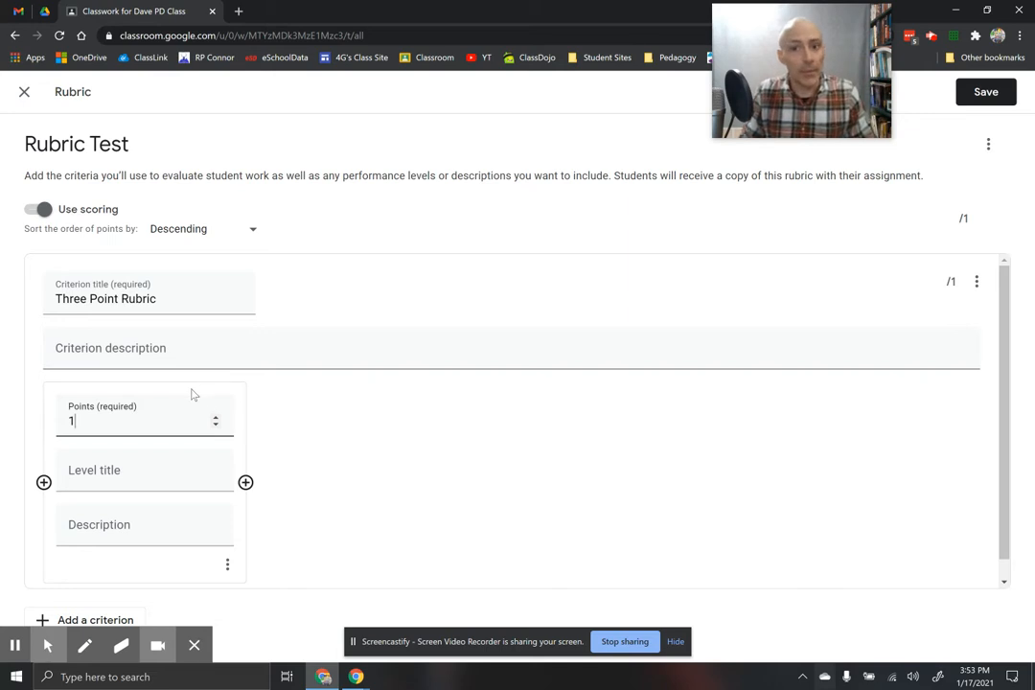
pyautogui.scroll(-2, 170, 423)
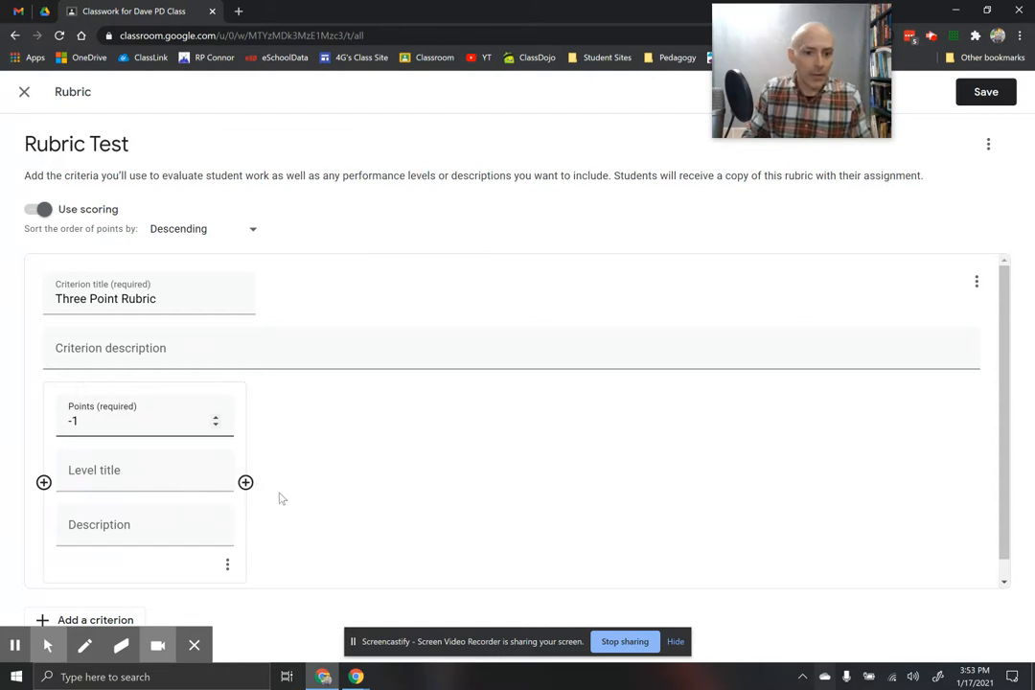
pyautogui.click(246, 482)
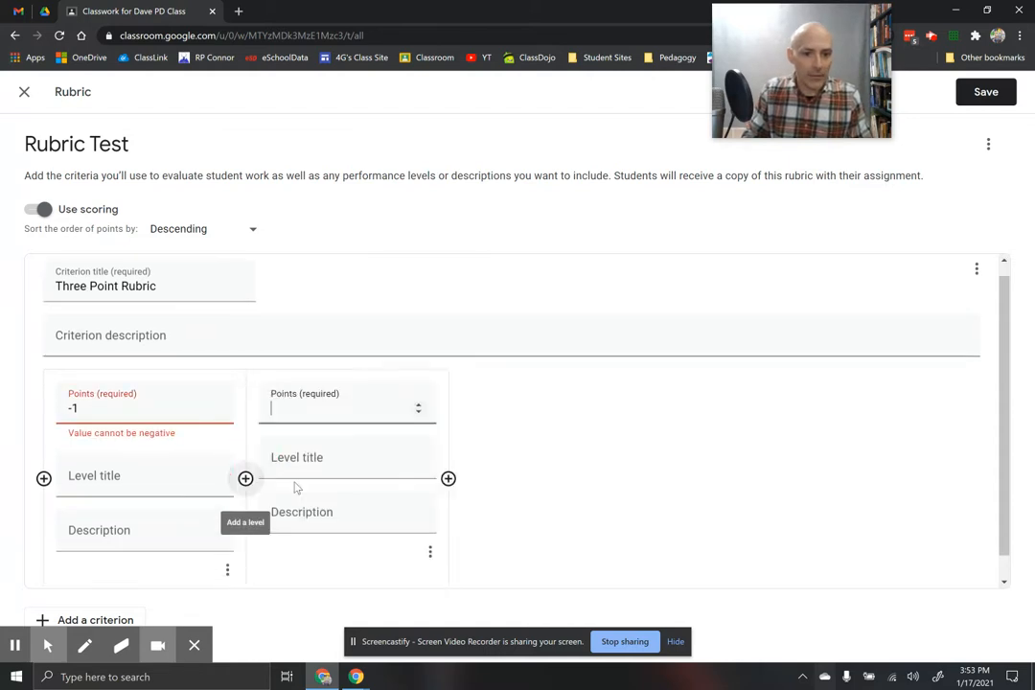
pyautogui.click(447, 478)
pyautogui.click(651, 478)
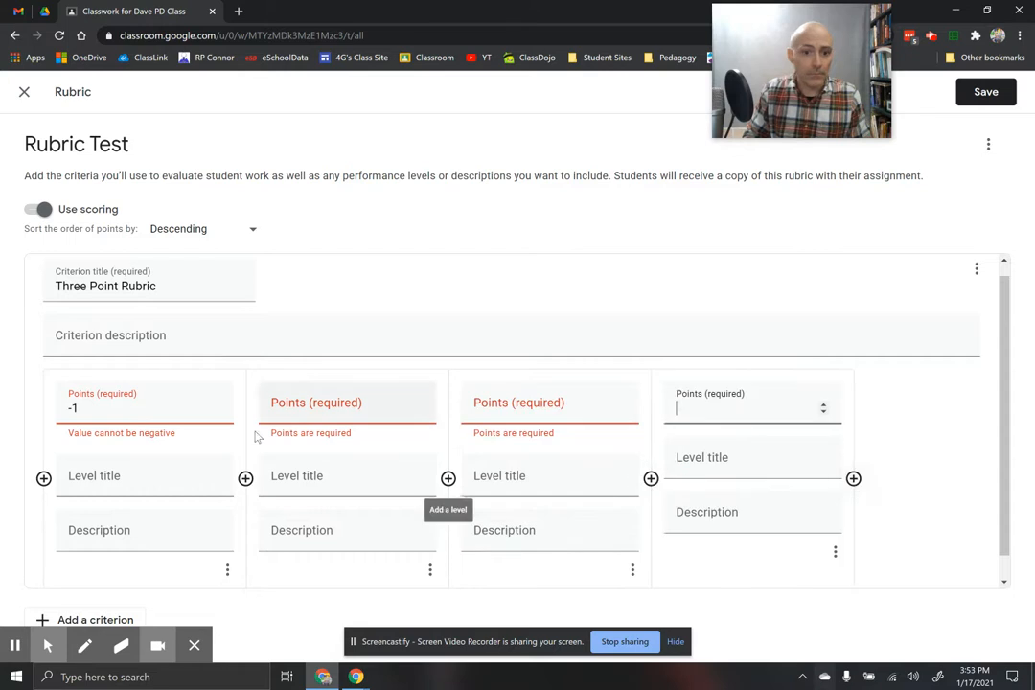
# - Set the points of the criterion's four levels to 3, 2, 1 and 0
pyautogui.doubleClick(132, 412)
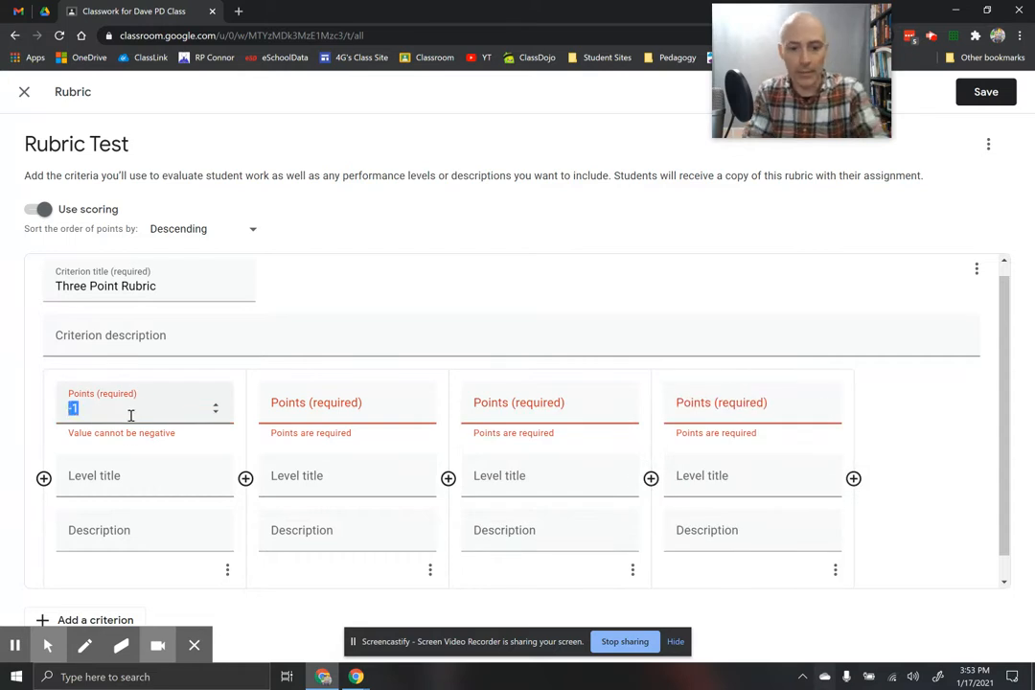
pyautogui.write('34')
pyautogui.press('BackSpace')
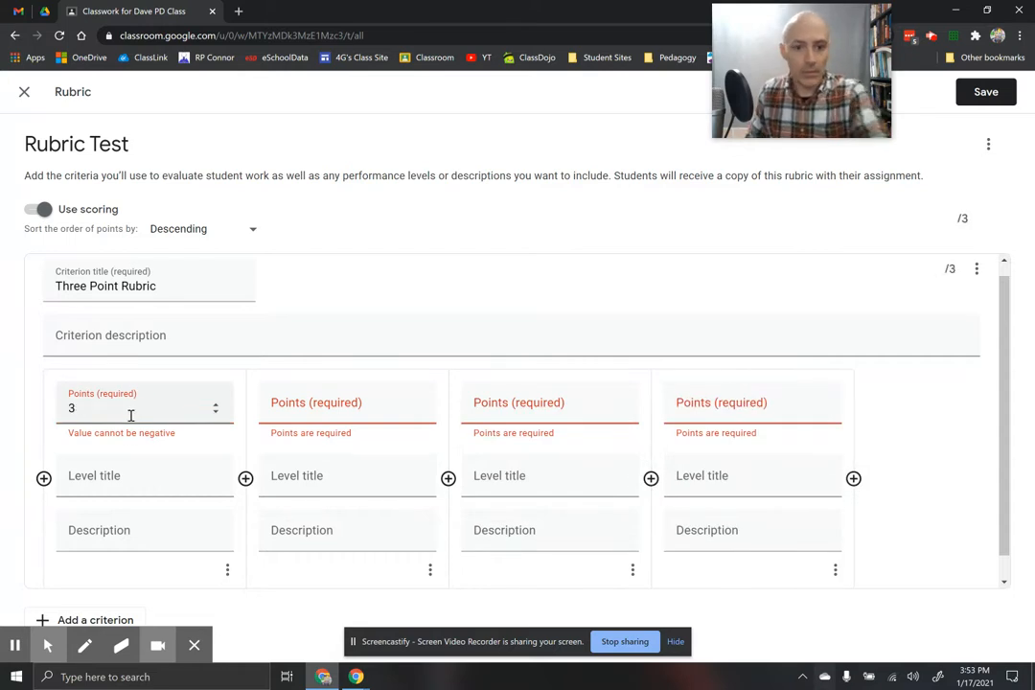
pyautogui.press('Tab')
pyautogui.write('2')
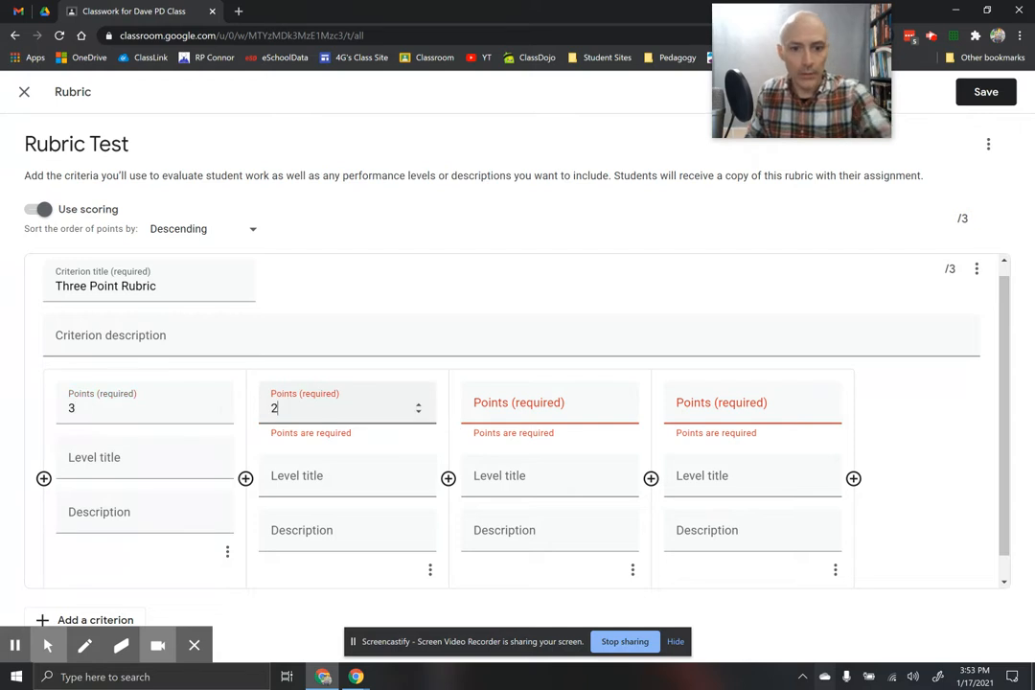
pyautogui.press('Tab')
pyautogui.write('1')
pyautogui.press('Tab')
pyautogui.write('0')
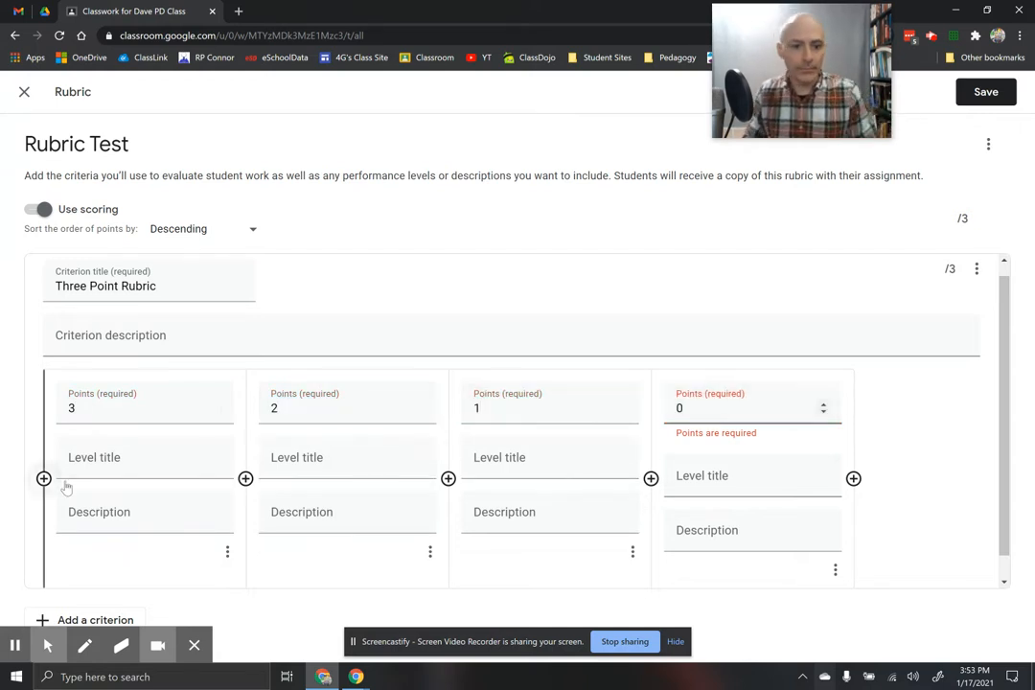
# - Describe the 3-point level as "You did all of this work correctly."
pyautogui.click(155, 458)
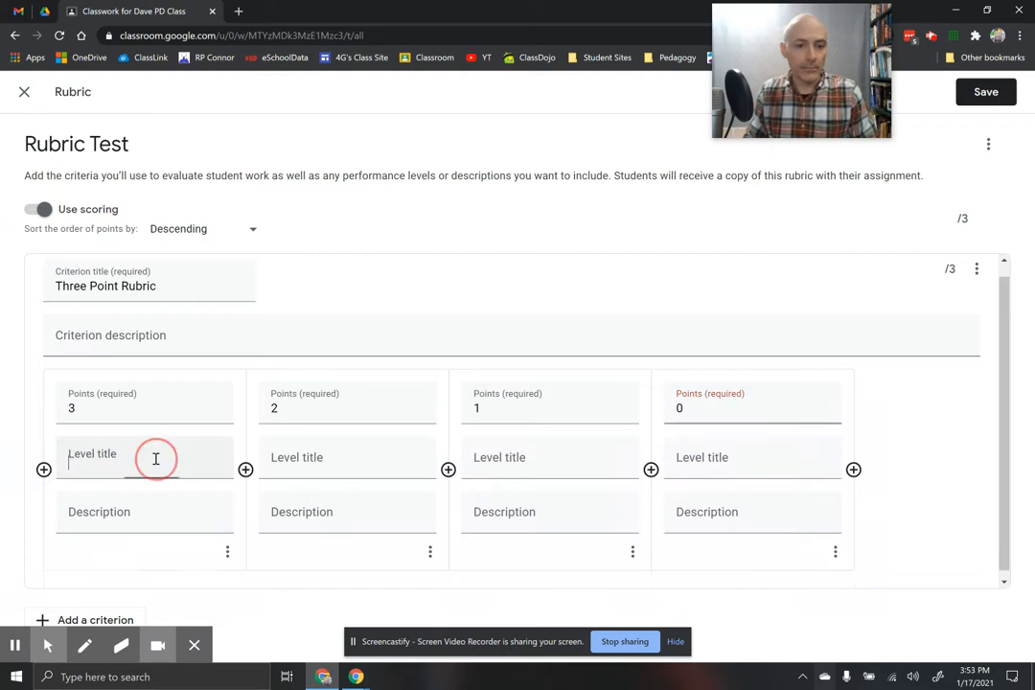
pyautogui.click(157, 509)
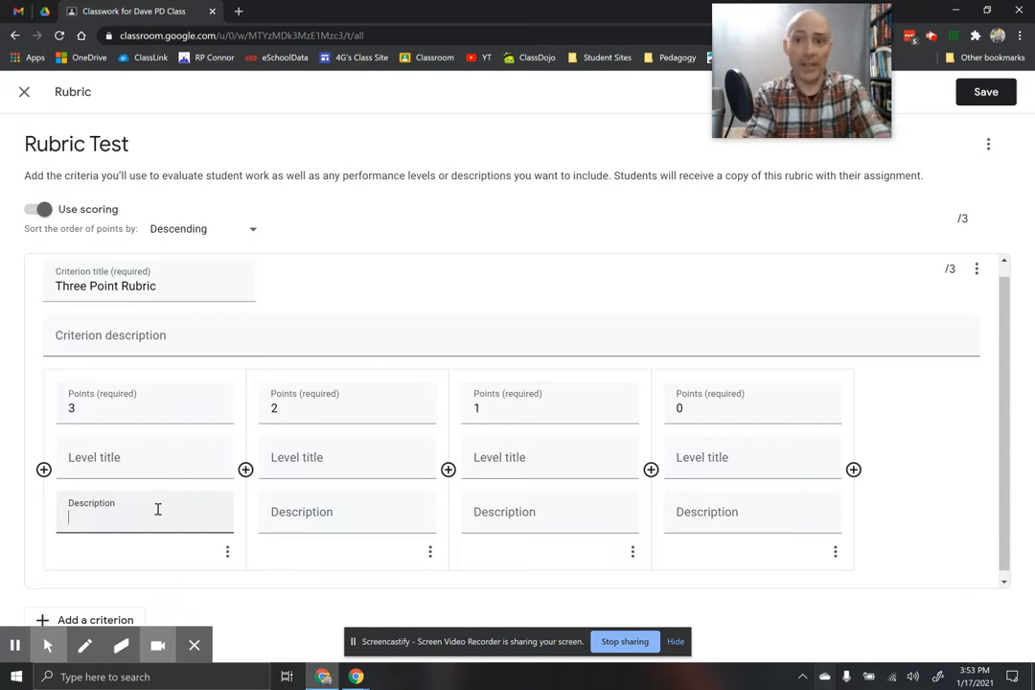
pyautogui.write('You did  all of this work co')
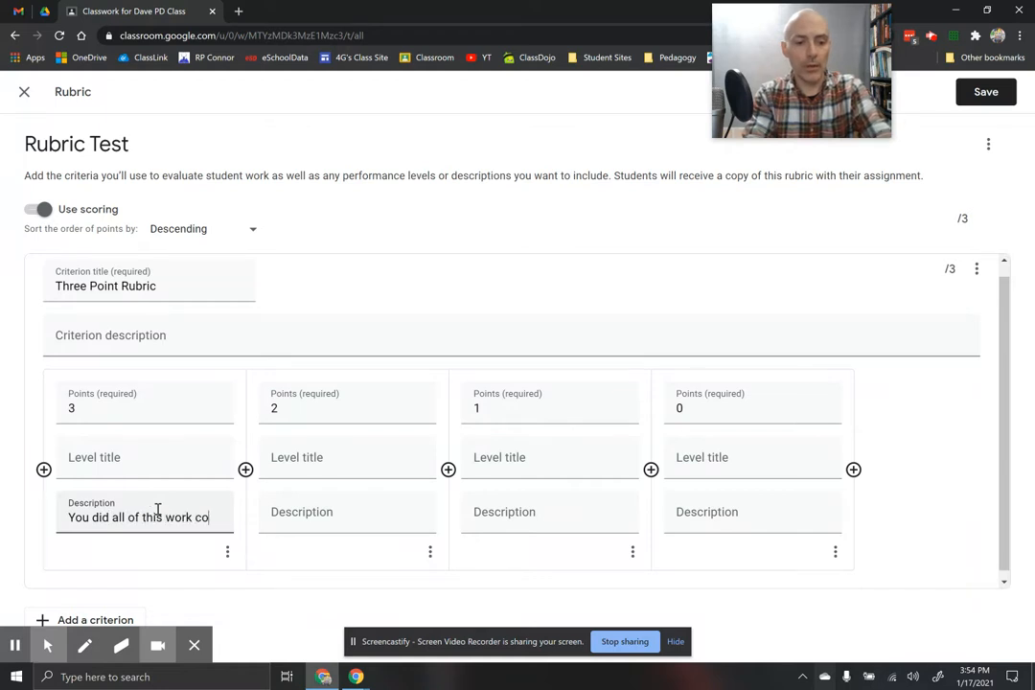
pyautogui.write('rrectly.')
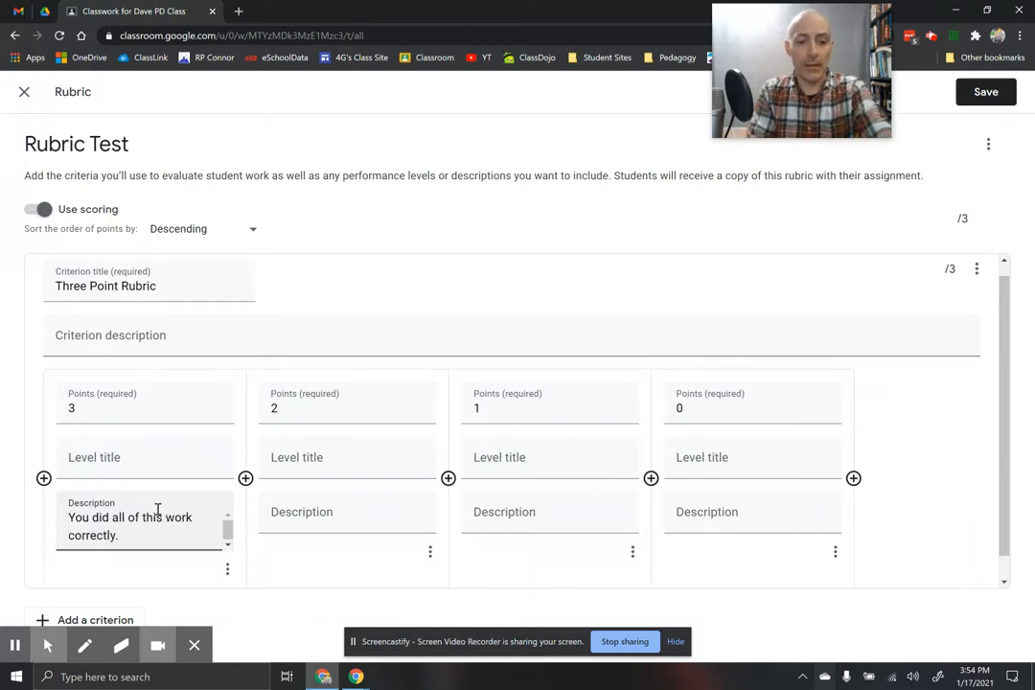
# - Describe the 2-point level as "Most of your work is correct."
pyautogui.click(287, 516)
pyautogui.write('Most o')
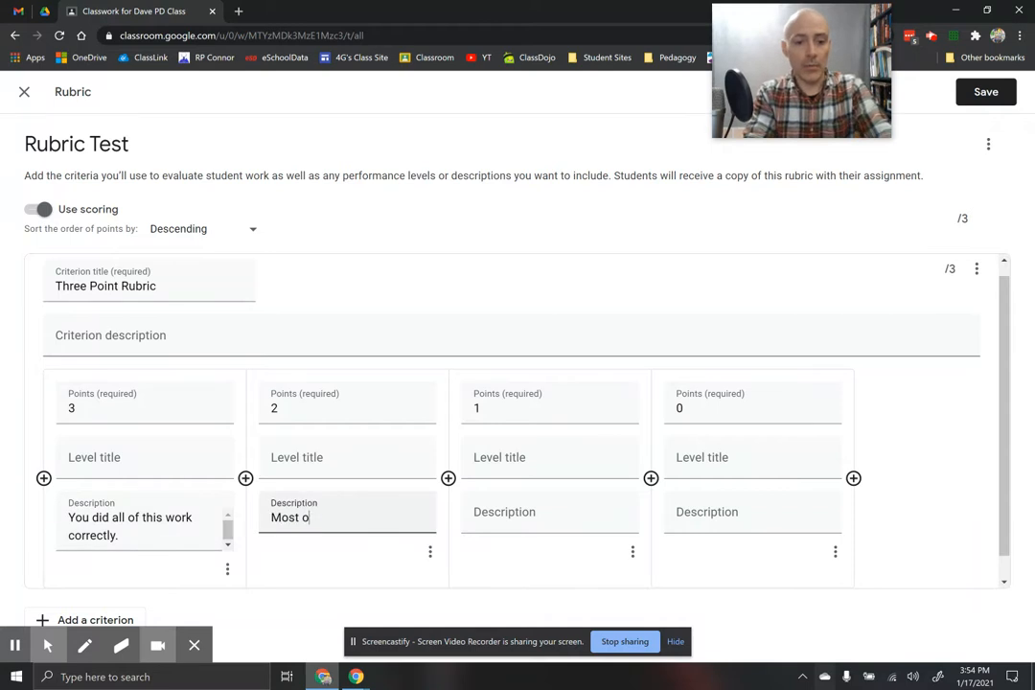
pyautogui.write('f your owk')
pyautogui.press('BackSpace')
pyautogui.press('BackSpace')
pyautogui.press('BackSpace')
pyautogui.write('work is correct.')
# - Describe the 1-point level as "This was hard for you; let's practice together."
pyautogui.click(535, 513)
pyautogui.write('This ')
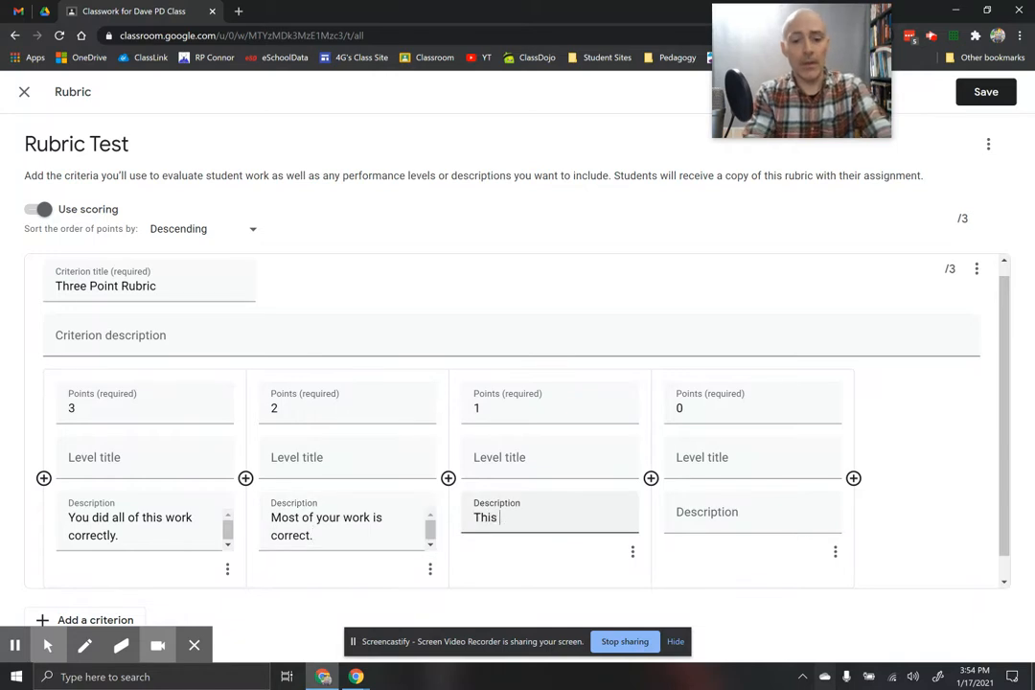
pyautogui.write('was hard for you;')
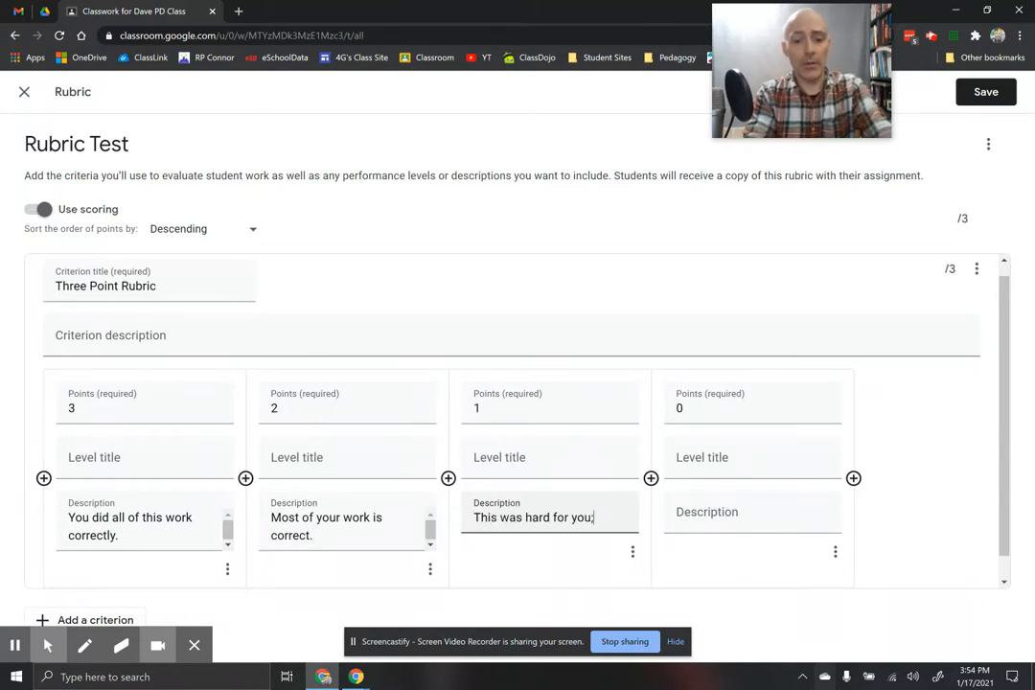
pyautogui.write(" let's practice together.")
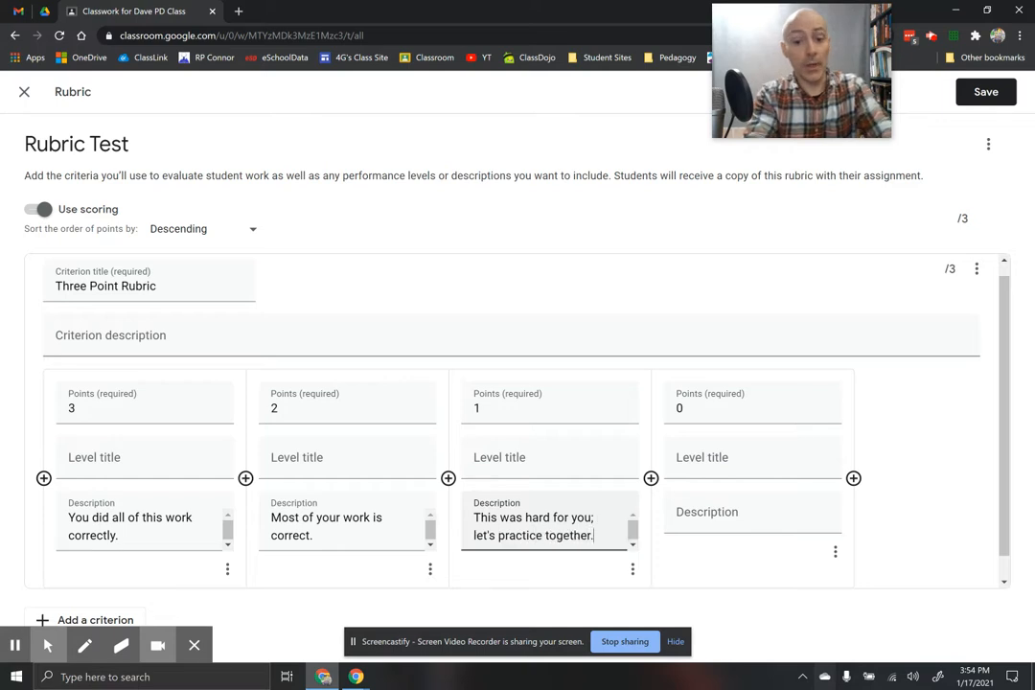
# - Describe the 0-point level as "You did not do this."
pyautogui.click(707, 514)
pyautogui.write('You did not do this')
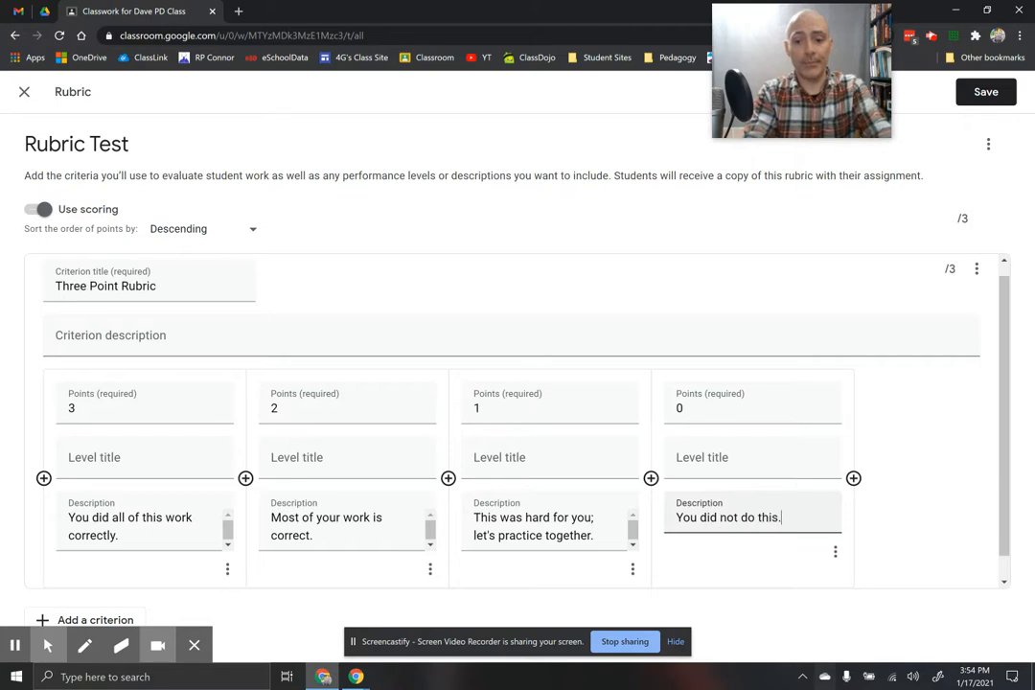
pyautogui.write('.')
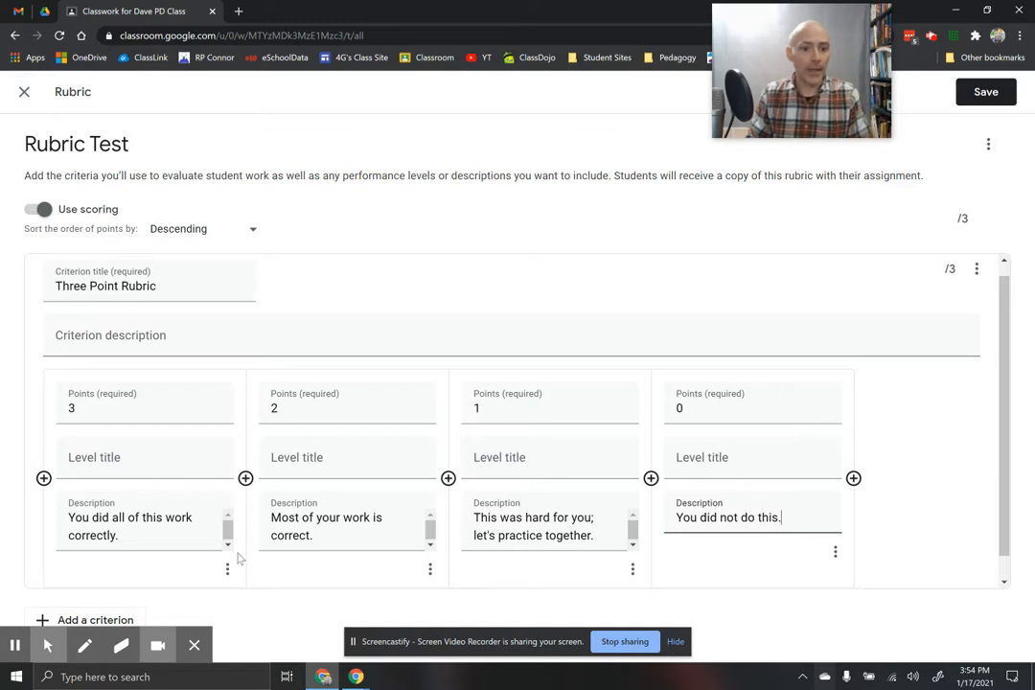
# - Discard the unsaved new rubric and look at the rubrics available for reuse without selecting one
pyautogui.click(24, 91)
pyautogui.click(598, 409)
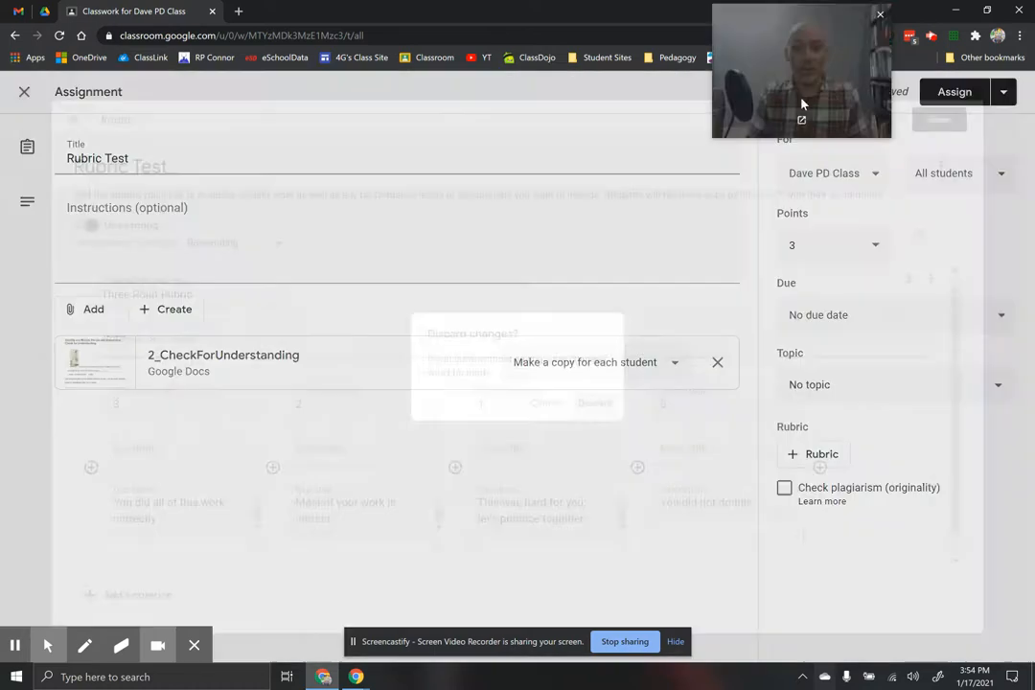
pyautogui.click(822, 455)
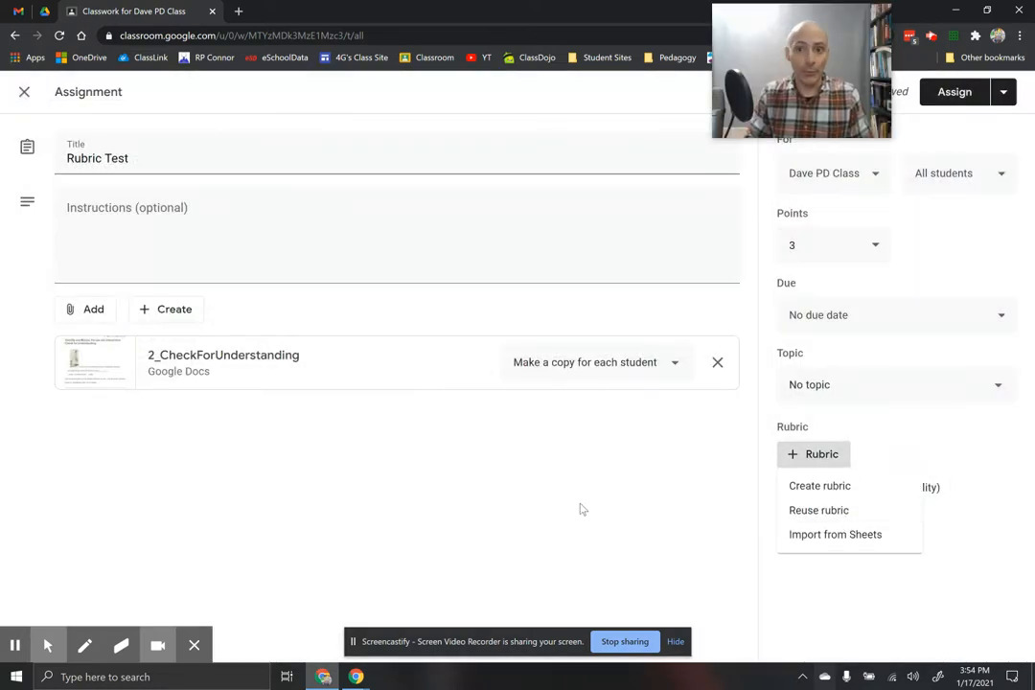
pyautogui.click(844, 513)
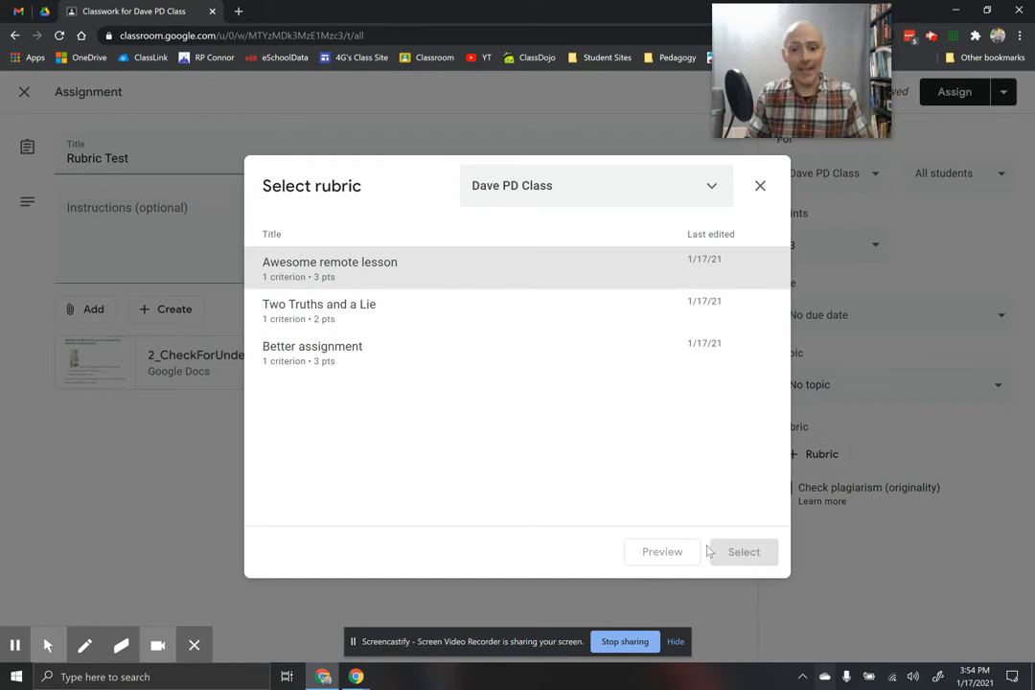
pyautogui.click(757, 184)
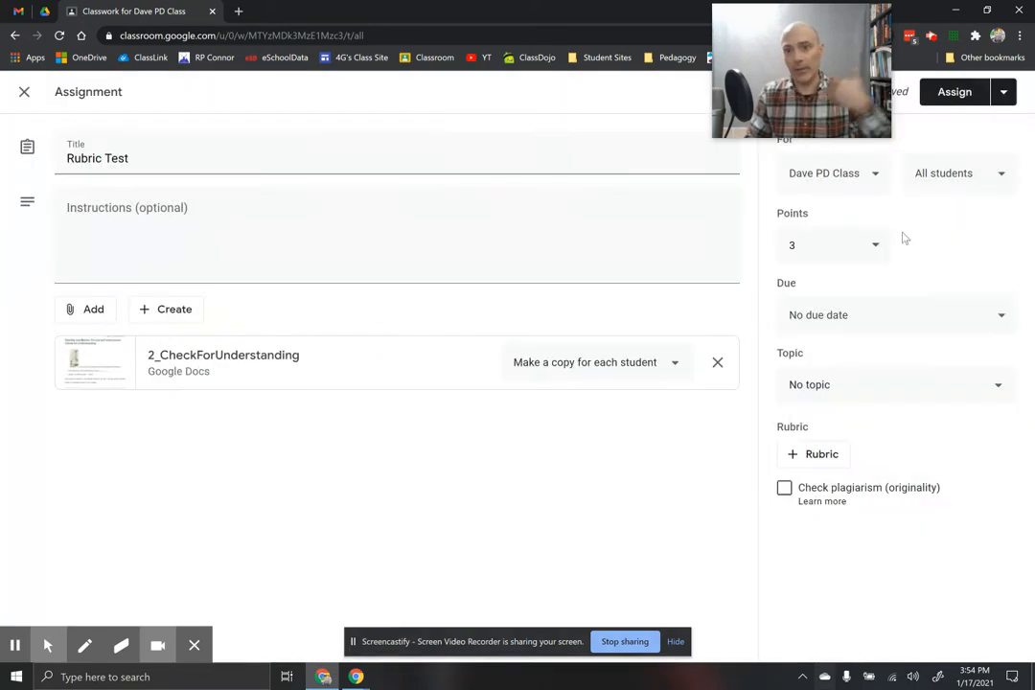